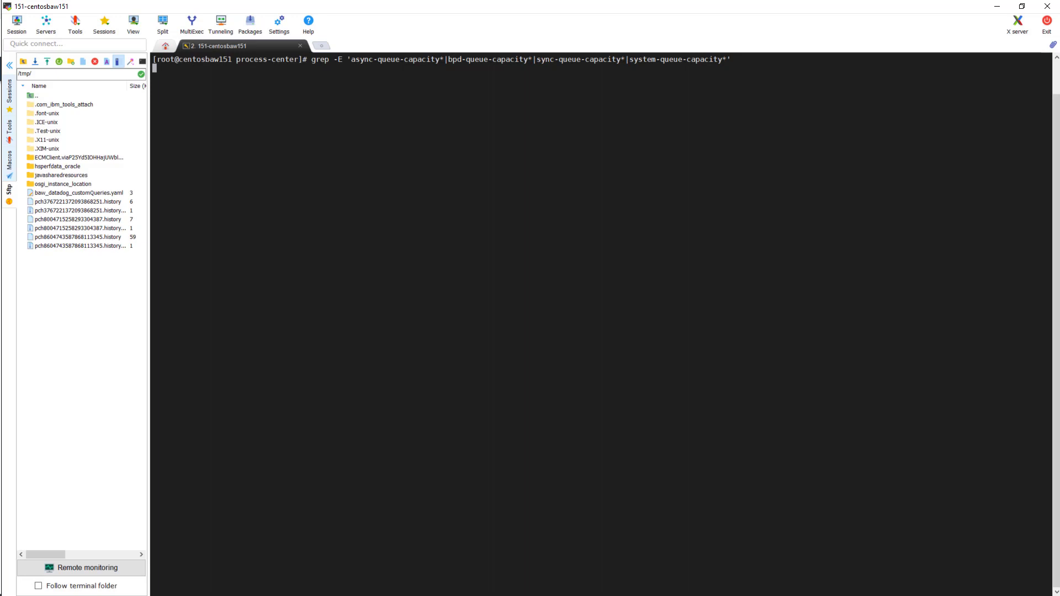
Cancel the hanging grep and search TeamWorksConfiguration.running.xml for the async, bpd, sync and system queue capacity settings.
{"action": "key", "text": "ctrl+c"}
{"action": "key", "text": "Up"}
{"action": "type", "text": "TeamWorksConfiguration.running.xml"}
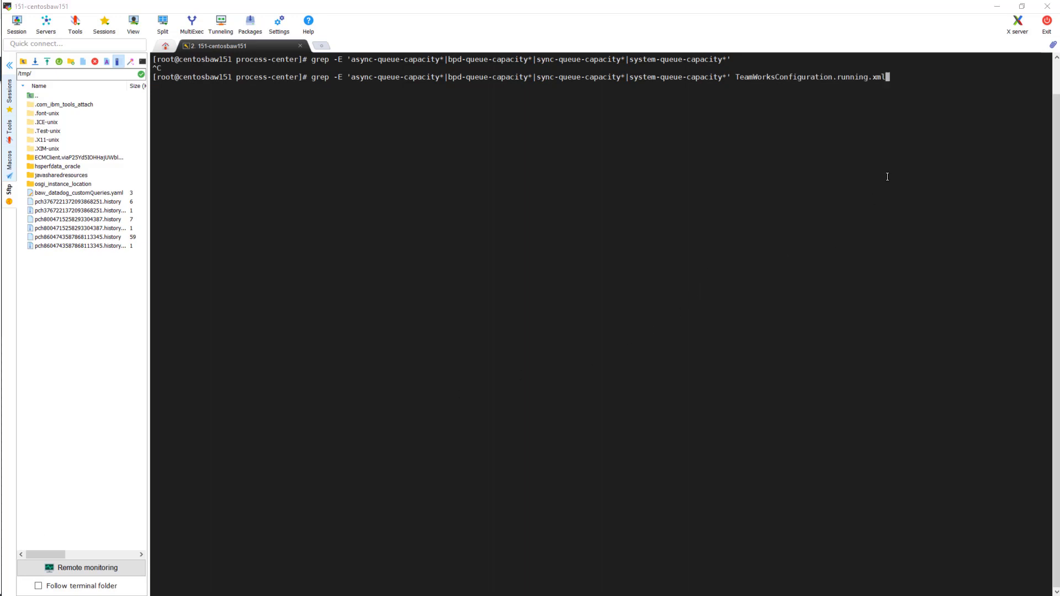
{"action": "double_click", "coordinate": [910, 77]}
{"action": "key", "text": "Return"}
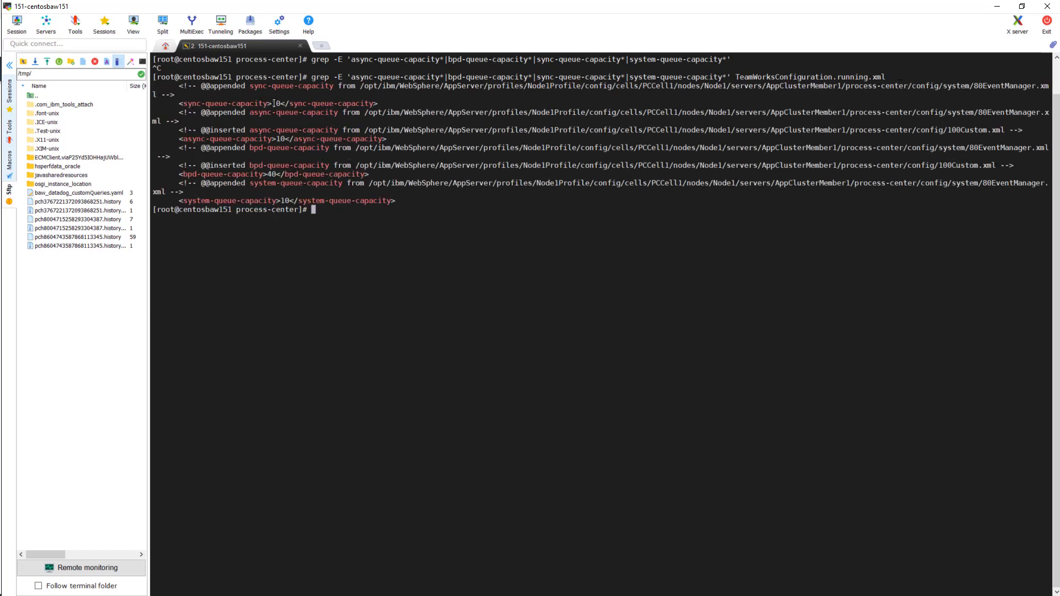
Examine the sync, async and bpd queue capacity values in the grep output, highlighting the bpd-queue-capacity entry and its value.
{"action": "left_click_drag", "start_coordinate": [283, 100], "coordinate": [263, 102]}
{"action": "left_click_drag", "start_coordinate": [301, 139], "coordinate": [252, 135]}
{"action": "left_click", "coordinate": [268, 103]}
{"action": "left_click_drag", "start_coordinate": [180, 174], "coordinate": [370, 174]}
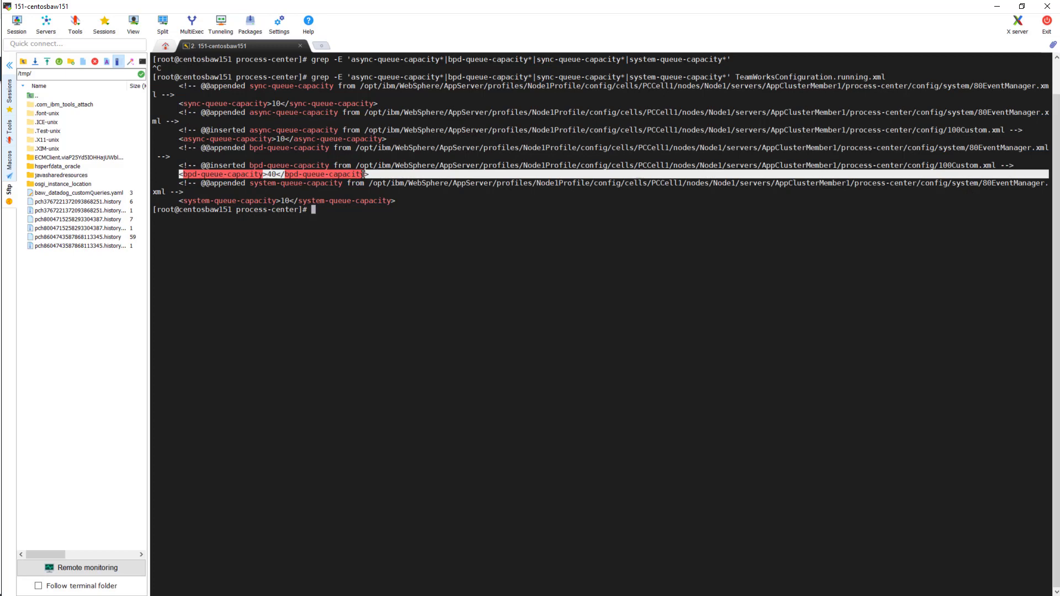
{"action": "left_click", "coordinate": [293, 177]}
{"action": "left_click_drag", "start_coordinate": [275, 174], "coordinate": [270, 174]}
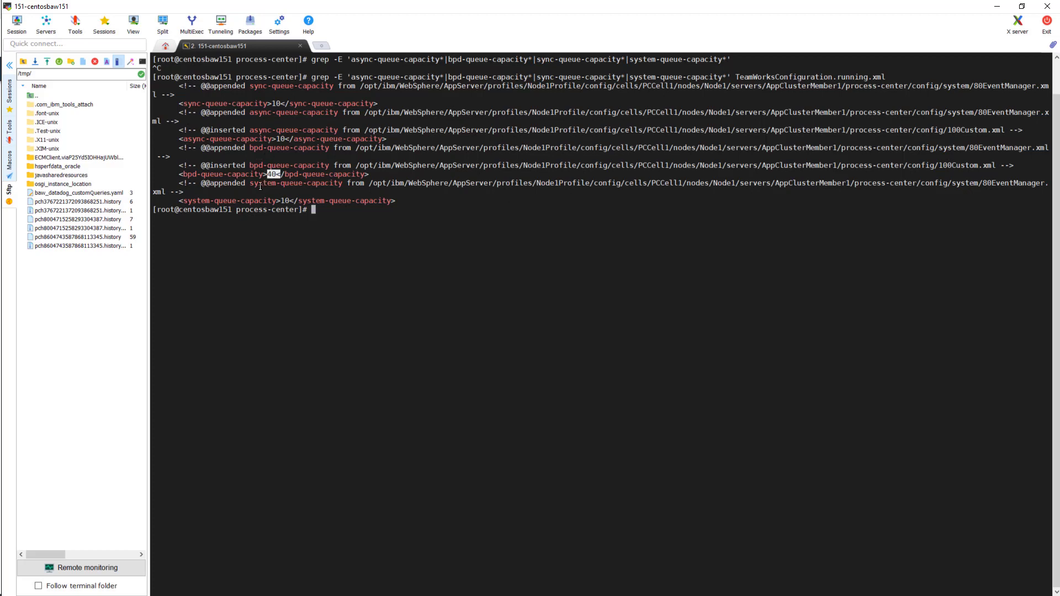
Switch to the process designer in the browser, view the script behind the Throttle Tasks process's System Task, and return to the process diagram.
{"action": "key", "text": "alt+Tab"}
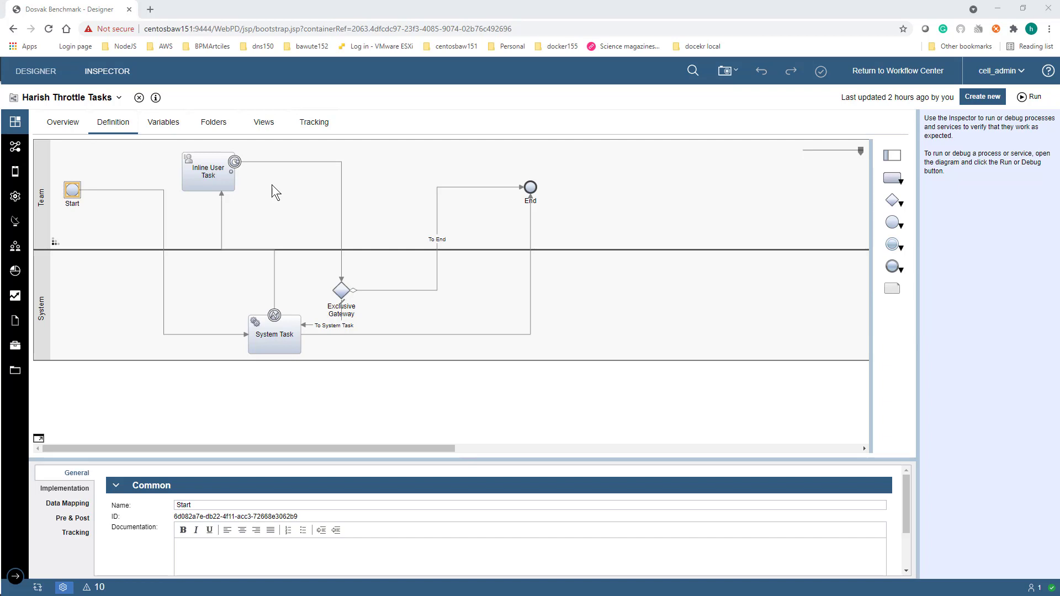
{"action": "left_click", "coordinate": [297, 334]}
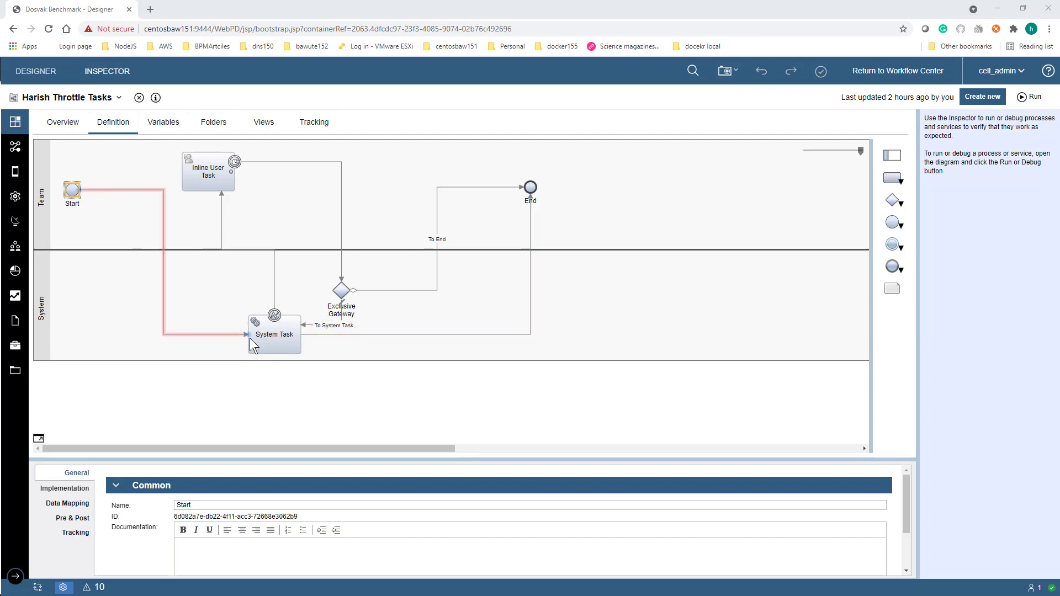
{"action": "left_click", "coordinate": [268, 347]}
{"action": "double_click", "coordinate": [270, 346]}
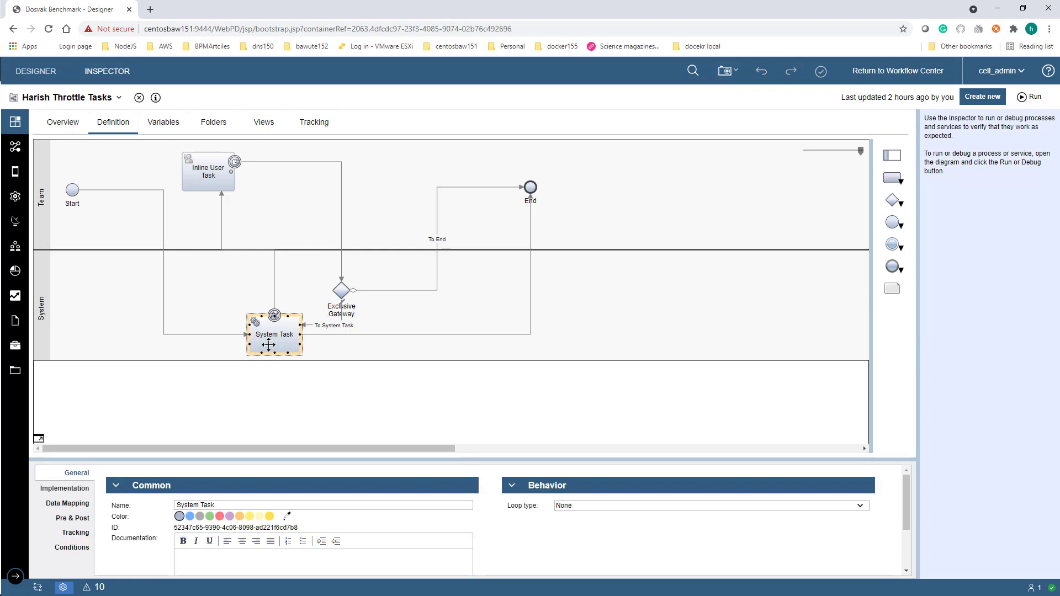
{"action": "left_click_drag", "start_coordinate": [216, 190], "coordinate": [210, 198]}
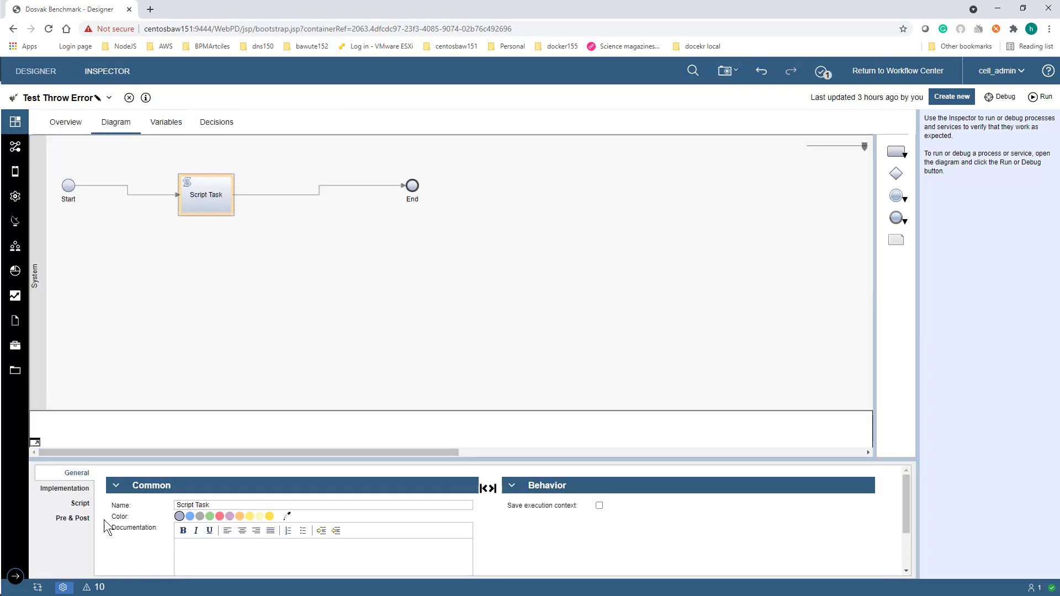
{"action": "left_click", "coordinate": [79, 502]}
{"action": "left_click", "coordinate": [129, 98]}
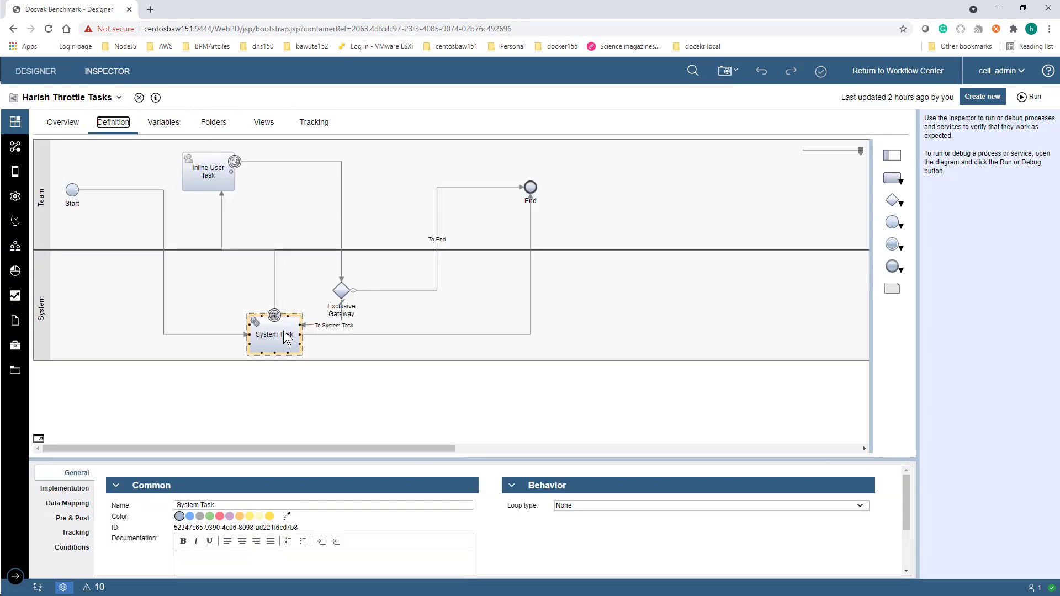
Review the implementation of the Inline User Task's timer boundary event and the decision condition of the Exclusive Gateway.
{"action": "left_click", "coordinate": [207, 179]}
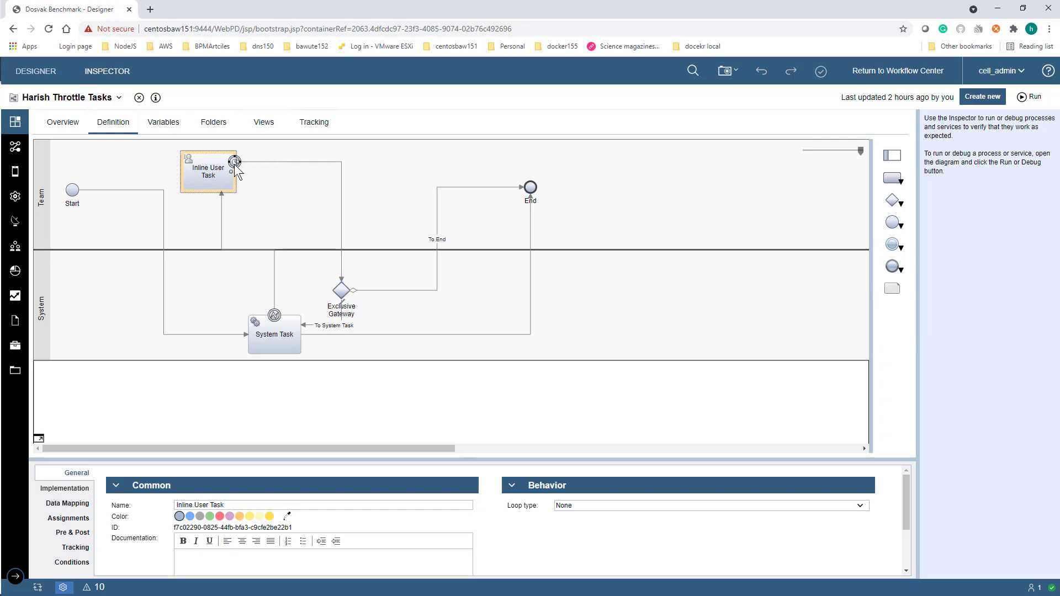
{"action": "left_click", "coordinate": [234, 161]}
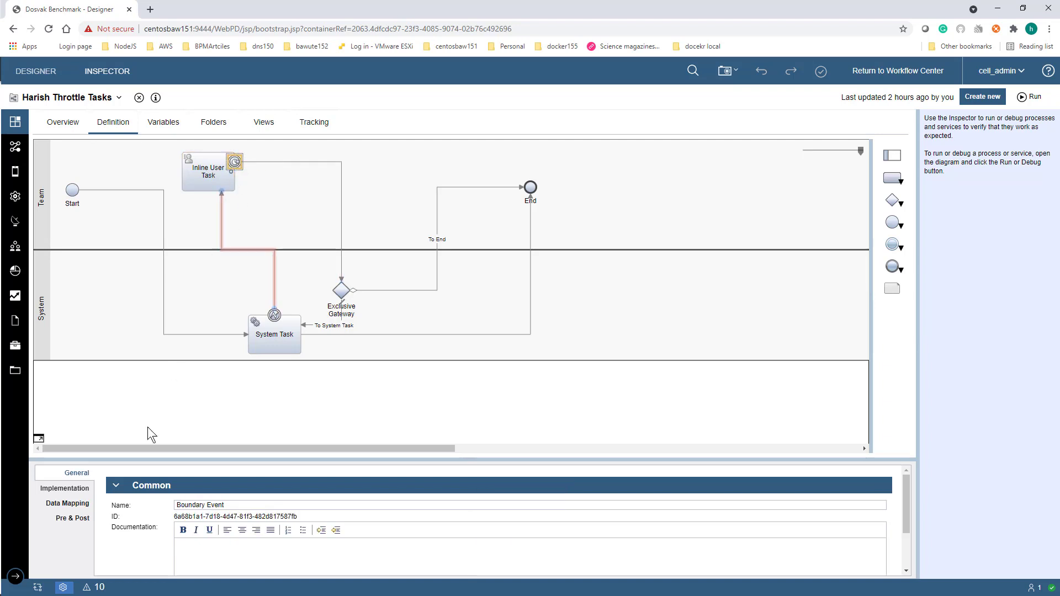
{"action": "left_click", "coordinate": [86, 493]}
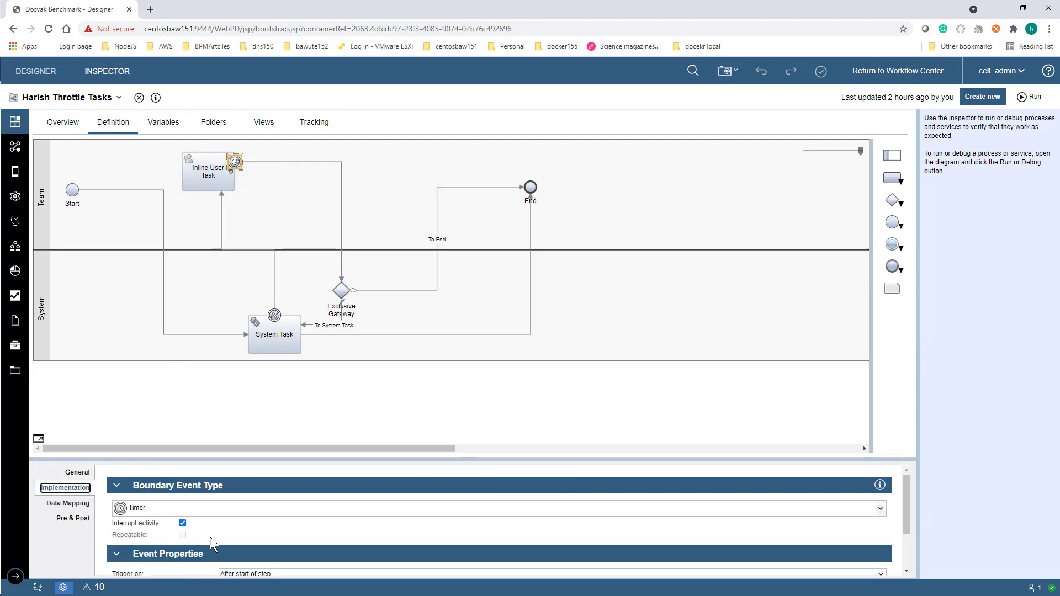
{"action": "left_click_drag", "start_coordinate": [362, 458], "coordinate": [378, 378]}
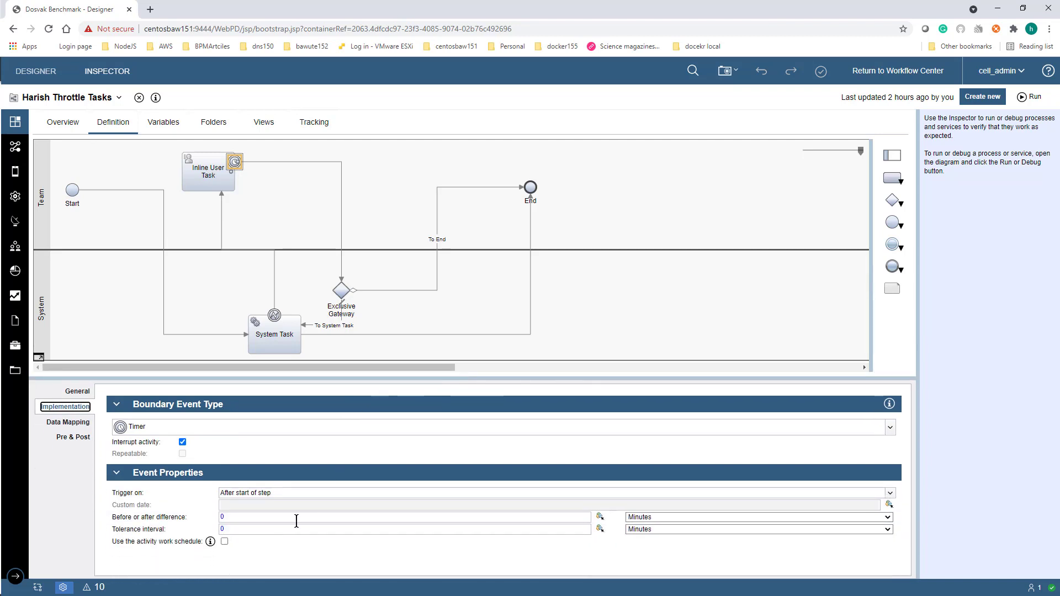
{"action": "left_click", "coordinate": [343, 292]}
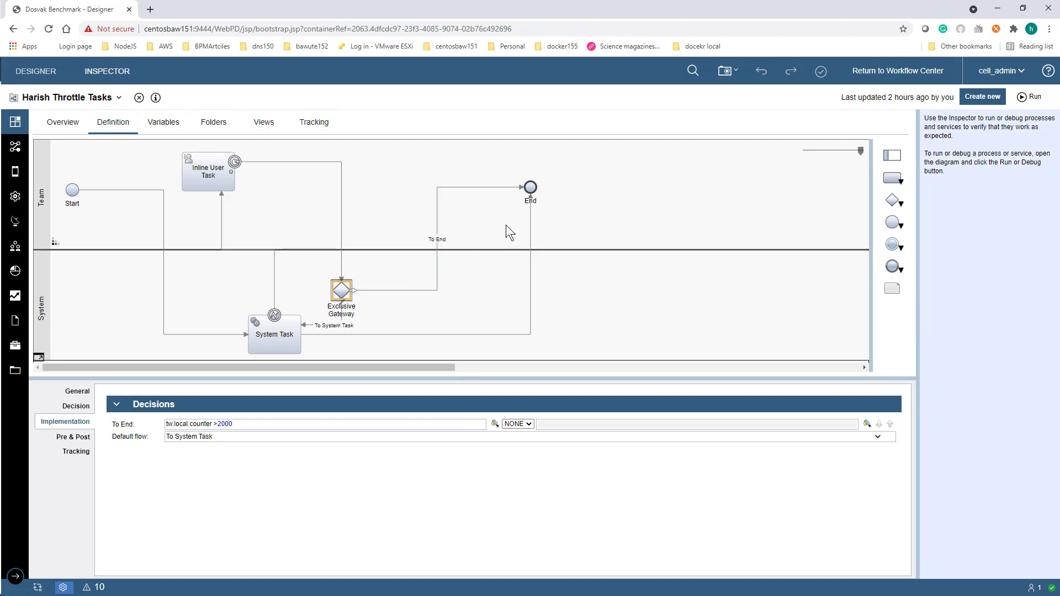
Run the Throttle Tasks process and refresh the running instance several times to follow its tokens through the diagram.
{"action": "left_click", "coordinate": [1030, 97]}
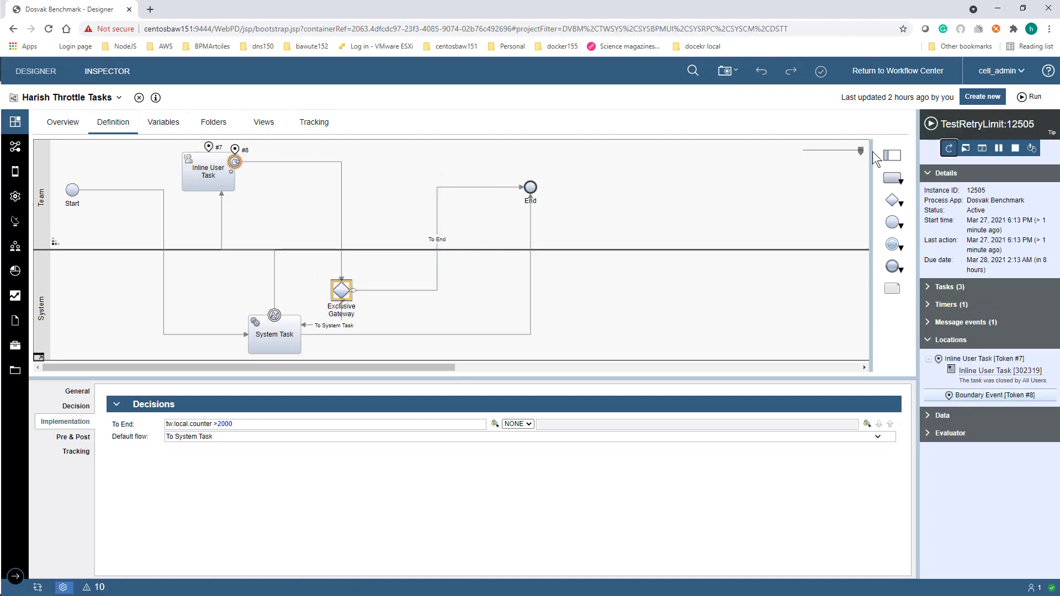
{"action": "left_click", "coordinate": [947, 149]}
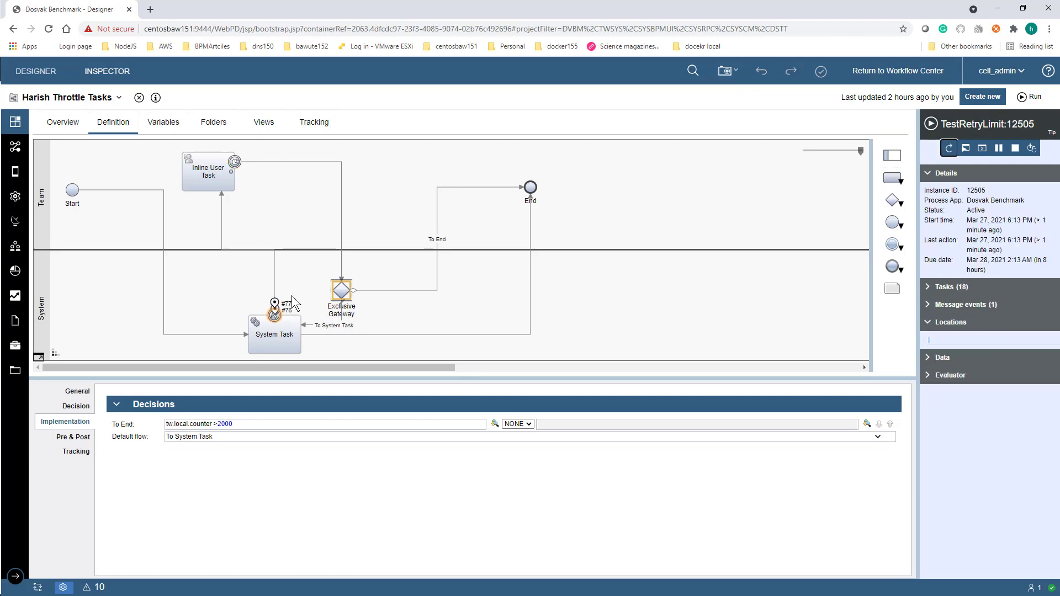
{"action": "left_click", "coordinate": [948, 149]}
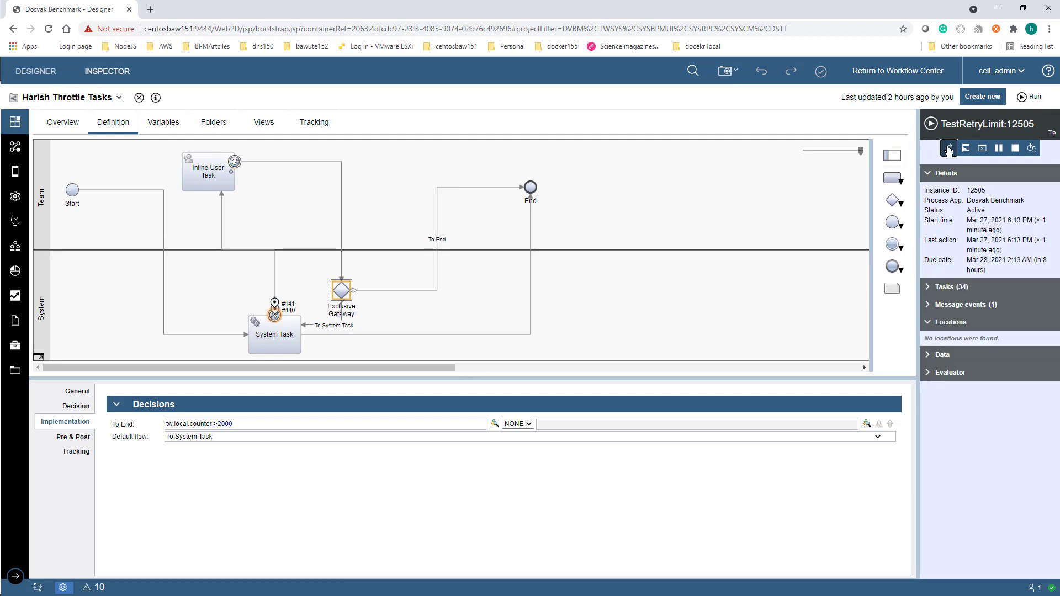
{"action": "left_click", "coordinate": [948, 149]}
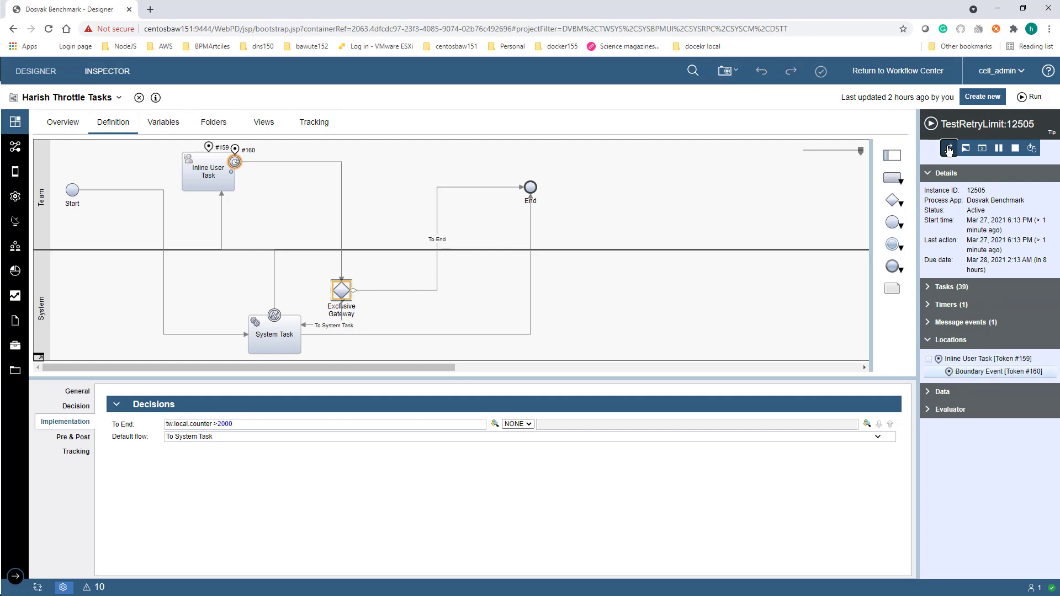
{"action": "left_click", "coordinate": [948, 148]}
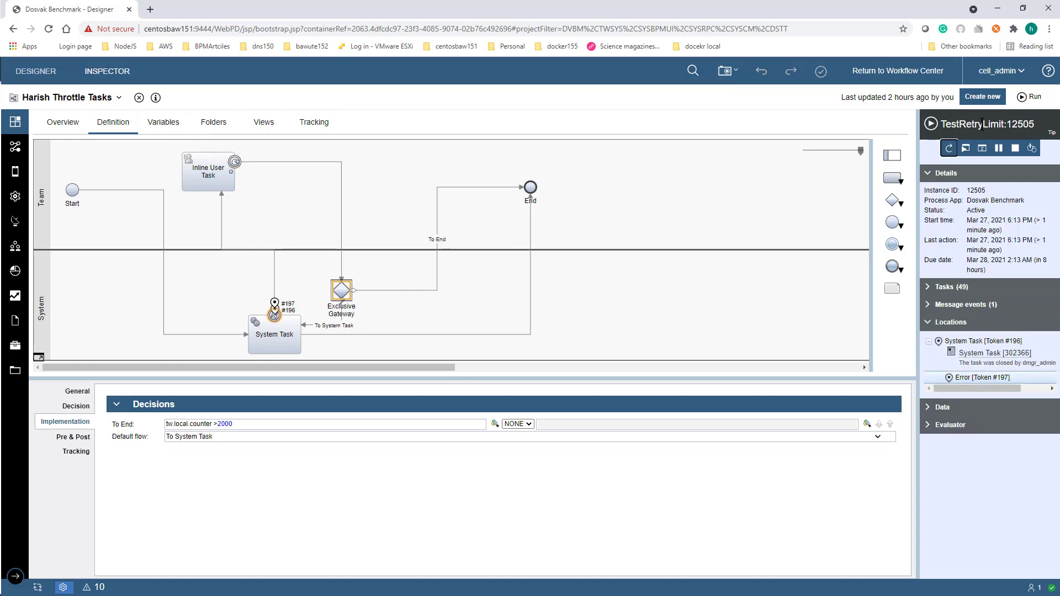
Start several more instances of the Throttle Tasks process in quick succession.
{"action": "left_click", "coordinate": [1027, 98]}
{"action": "left_click", "coordinate": [1033, 98]}
{"action": "left_click", "coordinate": [1034, 98]}
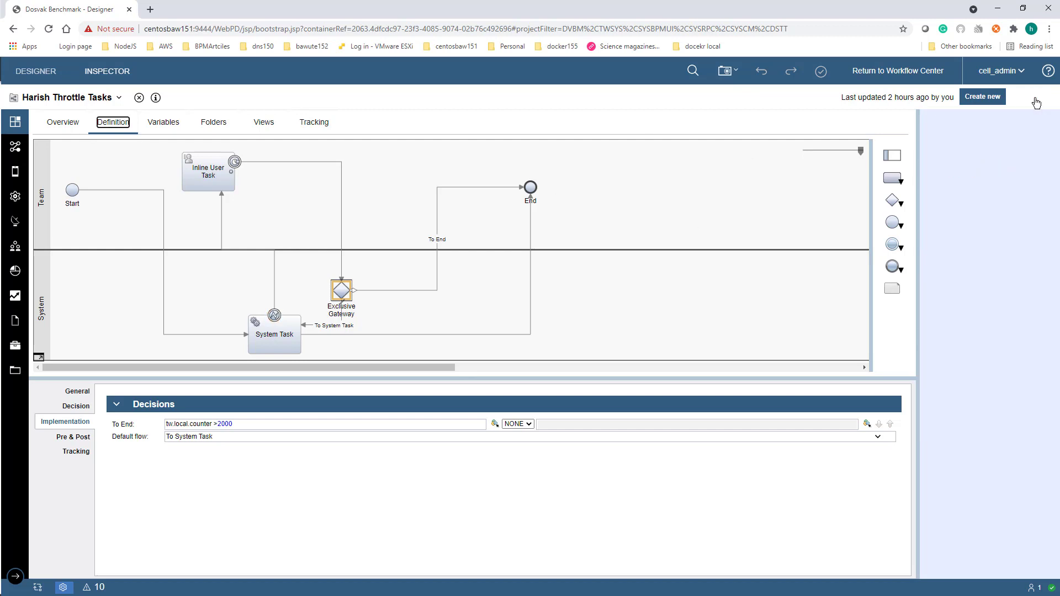
{"action": "left_click", "coordinate": [1034, 99]}
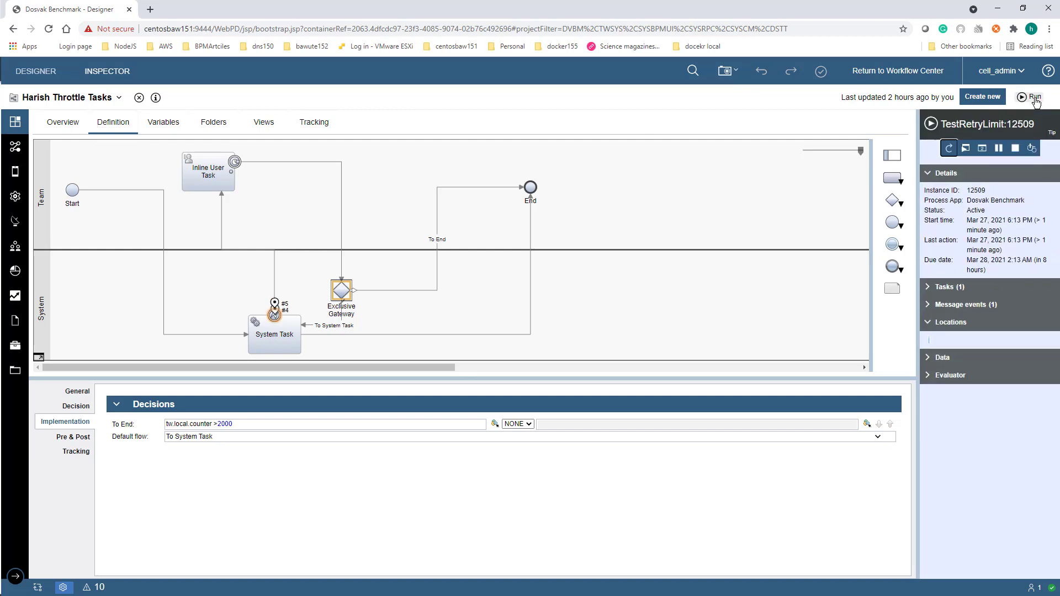
{"action": "left_click", "coordinate": [1035, 99]}
{"action": "left_click", "coordinate": [1034, 99]}
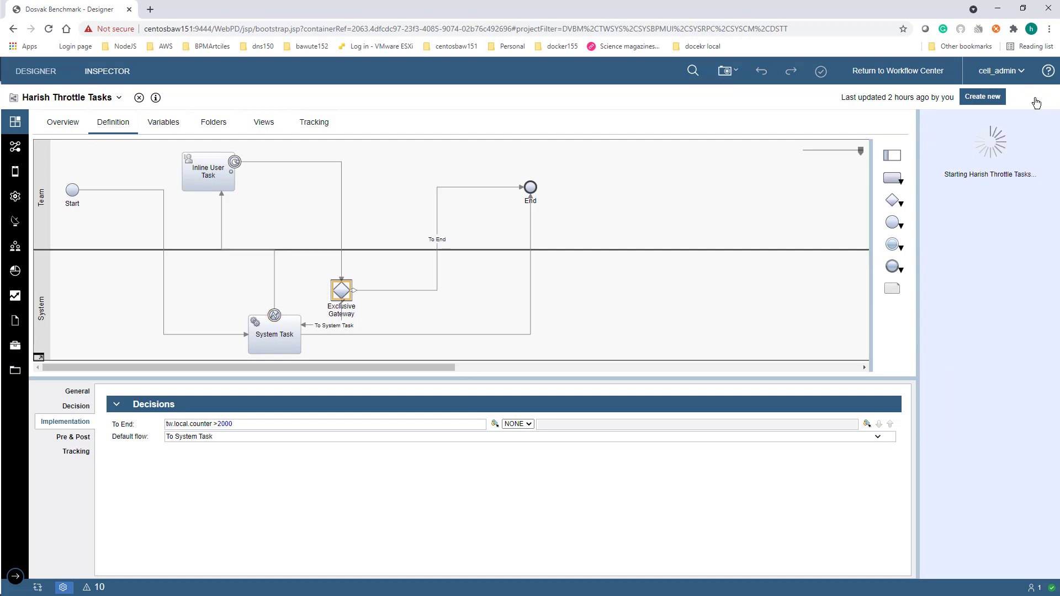
{"action": "left_click", "coordinate": [1034, 100]}
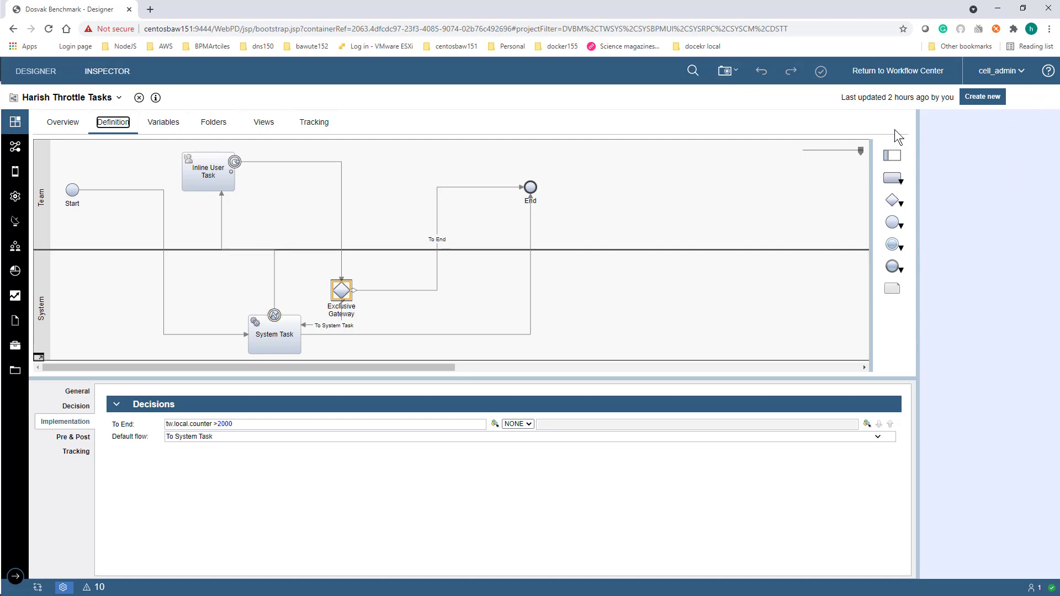
Open the Test BPD Alternate Fire process and inspect its Timer Fire Difference task and the Inline User Task's boundary event data mapping.
{"action": "left_click", "coordinate": [105, 98]}
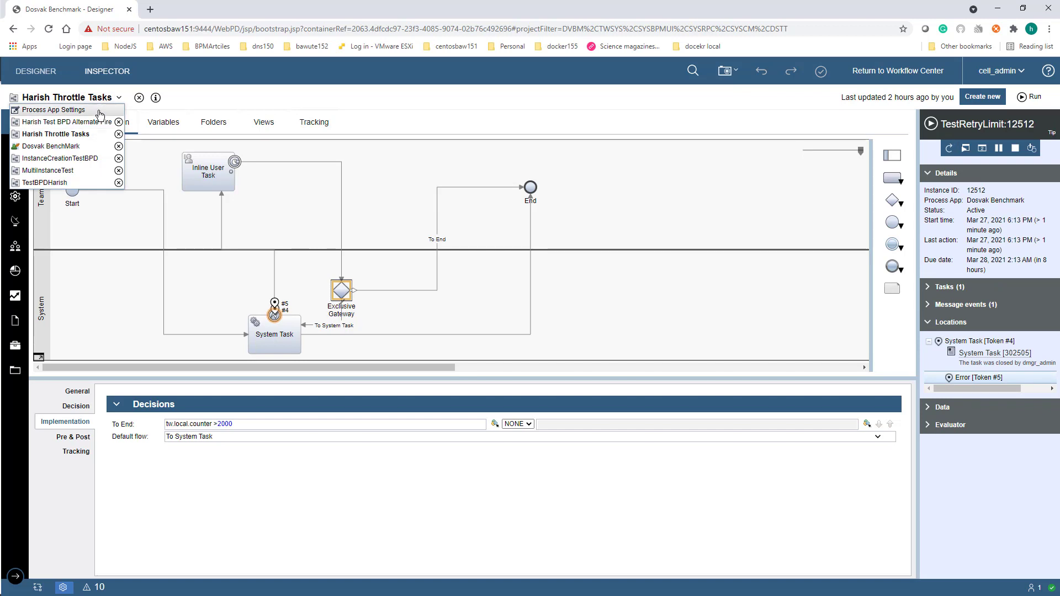
{"action": "left_click", "coordinate": [83, 122]}
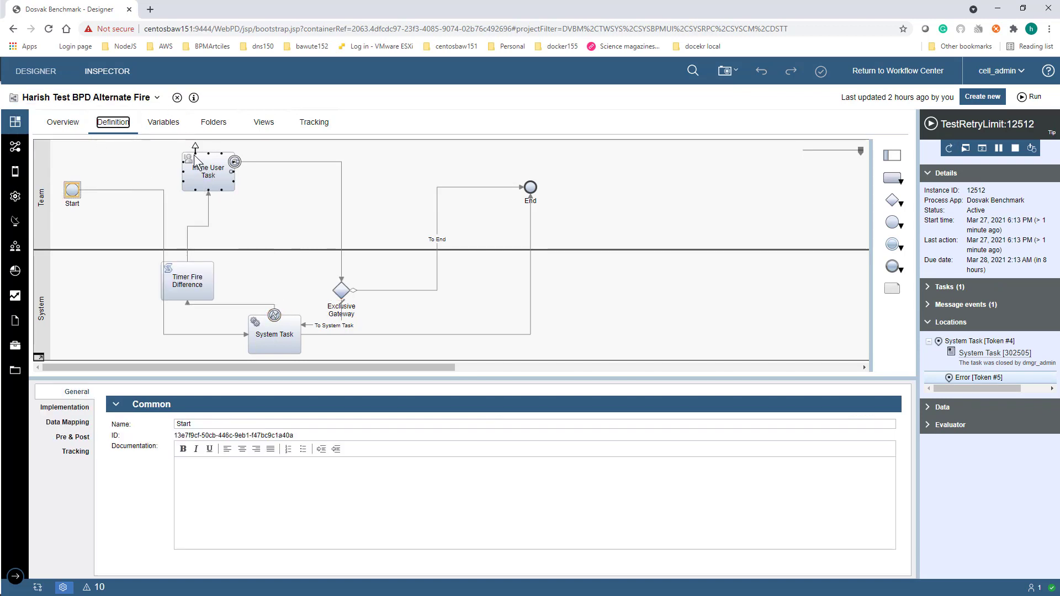
{"action": "left_click", "coordinate": [205, 292]}
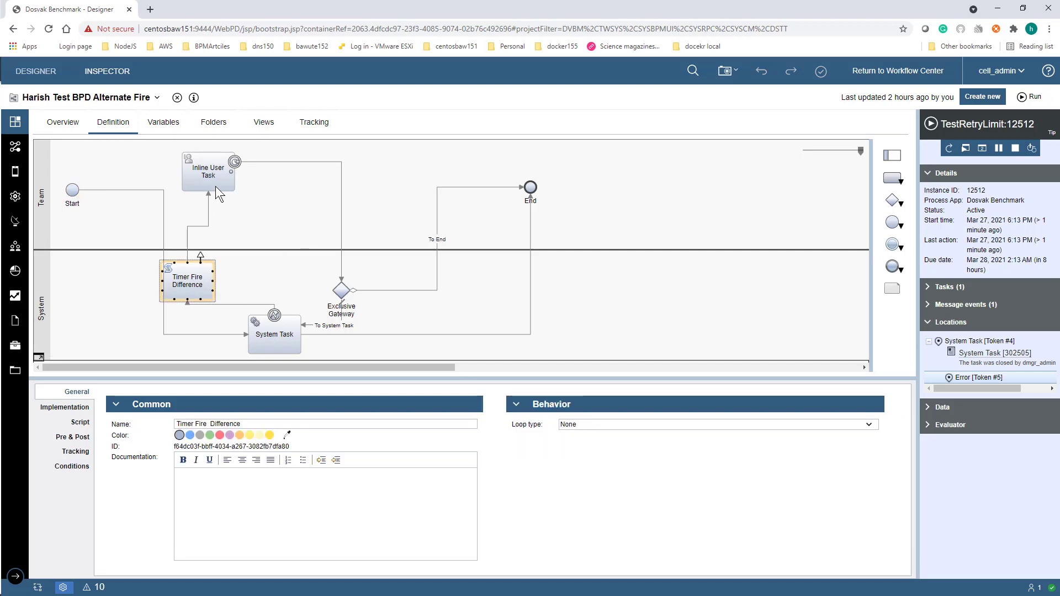
{"action": "left_click", "coordinate": [234, 163]}
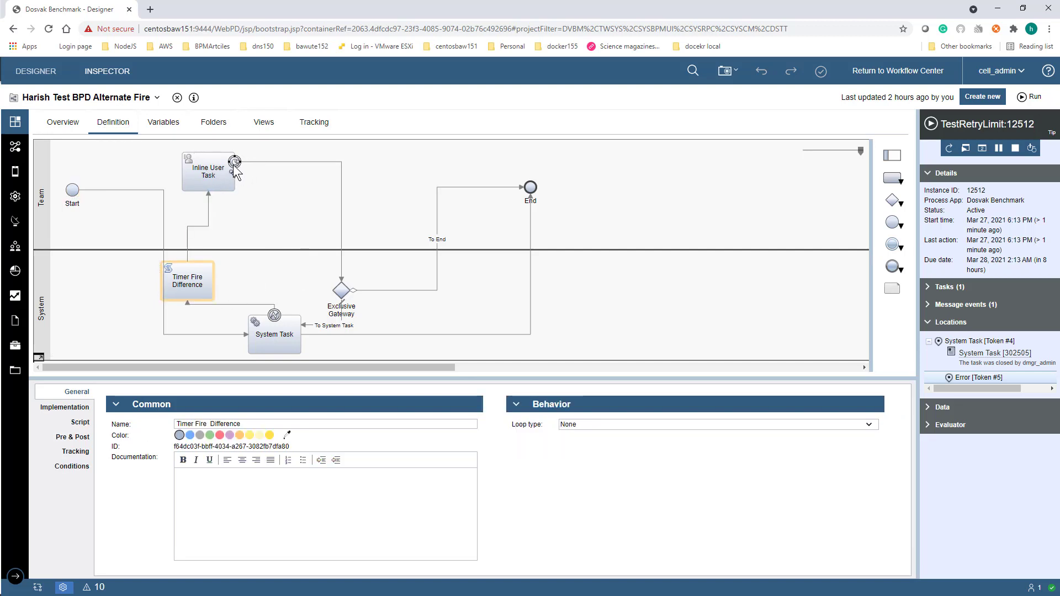
{"action": "left_click", "coordinate": [234, 161]}
{"action": "left_click", "coordinate": [198, 280]}
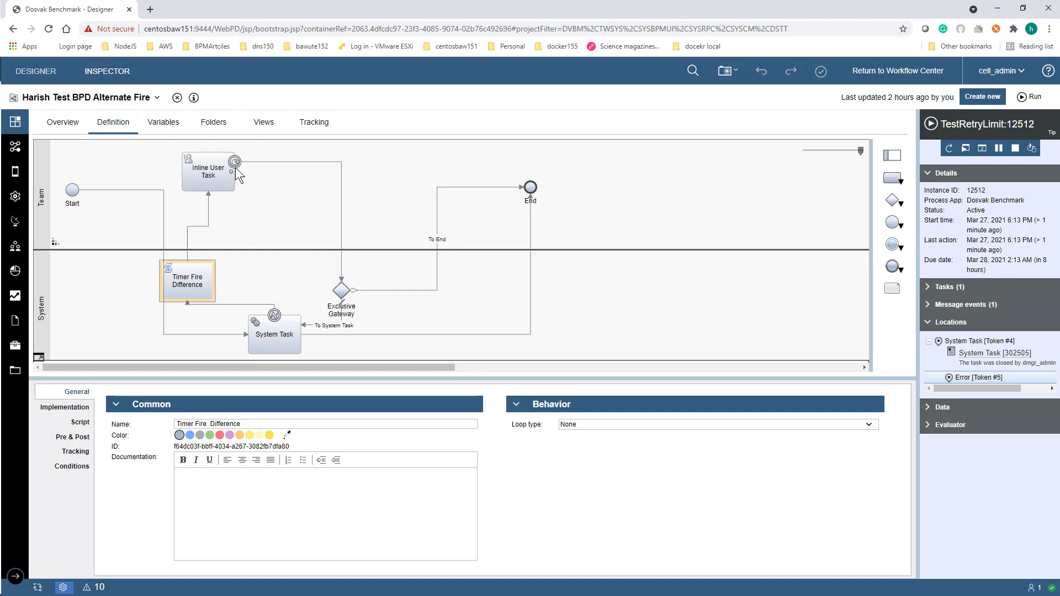
{"action": "left_click", "coordinate": [265, 162]}
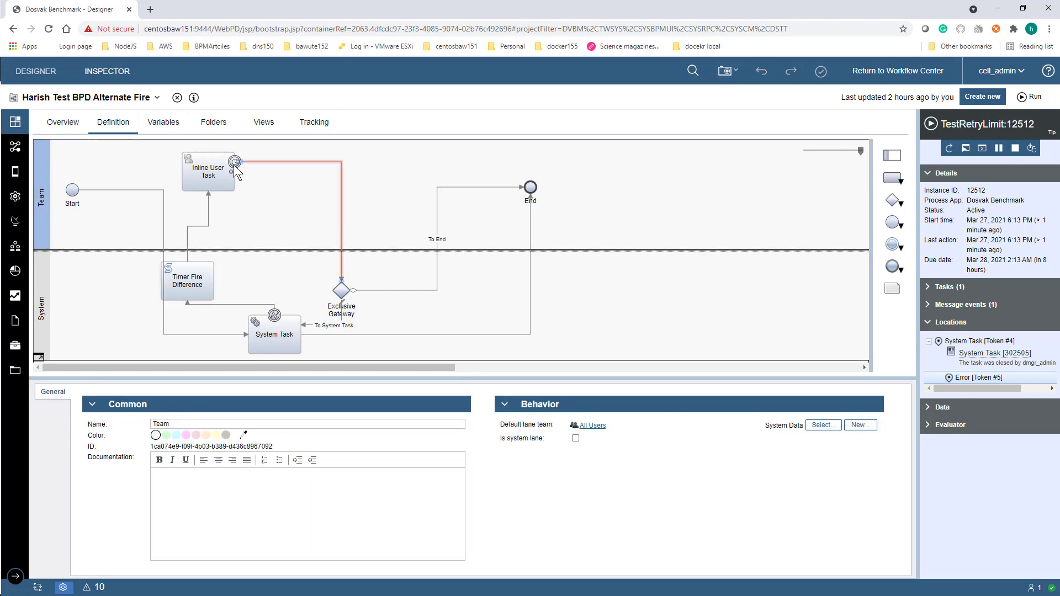
{"action": "left_click", "coordinate": [234, 162]}
{"action": "left_click", "coordinate": [68, 422]}
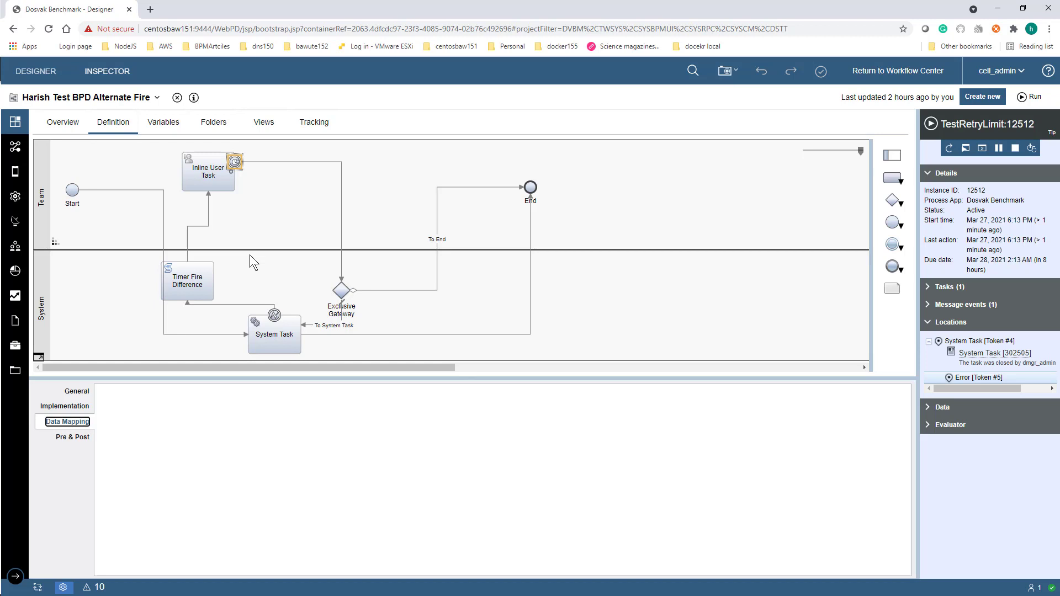
Start several instances of the Test BPD Alternate Fire process.
{"action": "left_click", "coordinate": [1030, 98]}
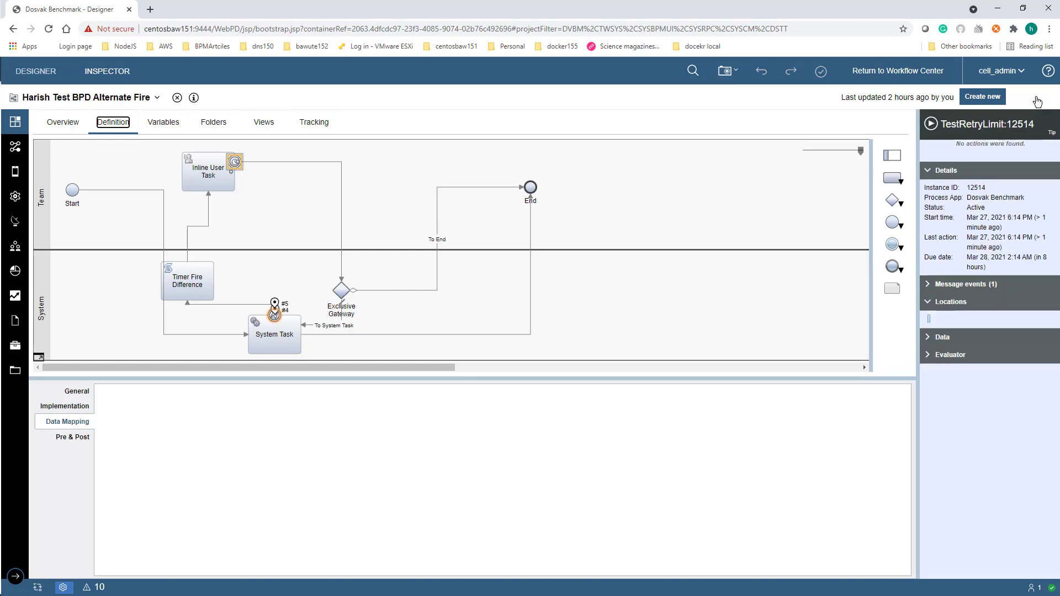
{"action": "left_click", "coordinate": [1034, 98]}
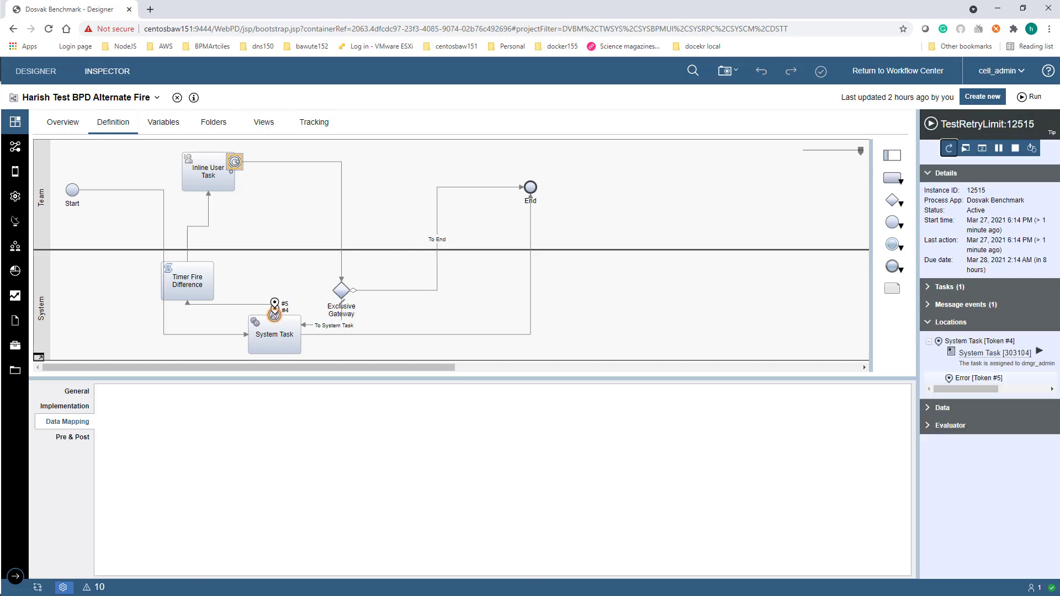
Switch to Oracle SQL Developer and examine the TASK_STATUS values in the LSW_EM_TASK query results.
{"action": "key", "text": "alt+Tab"}
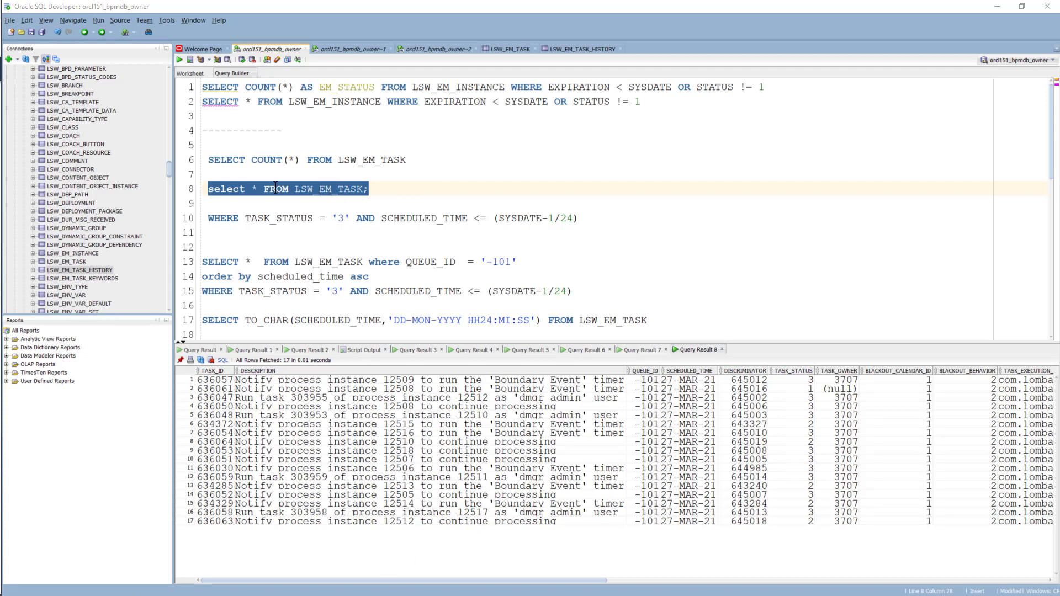
{"action": "left_click", "coordinate": [812, 380]}
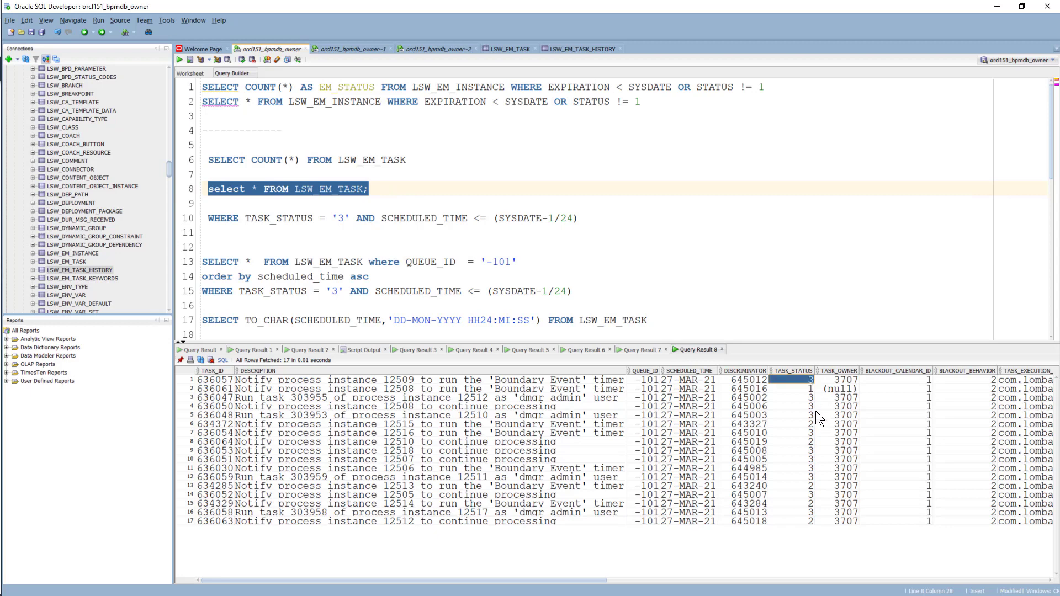
{"action": "left_click", "coordinate": [809, 451]}
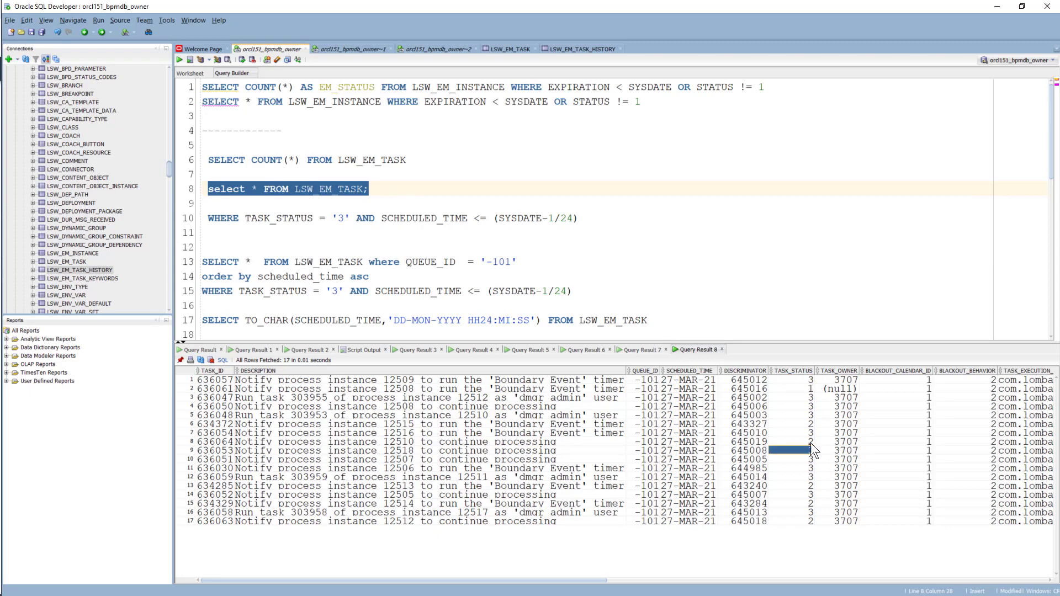
Inspect the TASK_STATUS cells of tasks 634372 and 636061 in the LSW_EM_TASK query results.
{"action": "left_click", "coordinate": [810, 425]}
{"action": "left_click", "coordinate": [807, 390]}
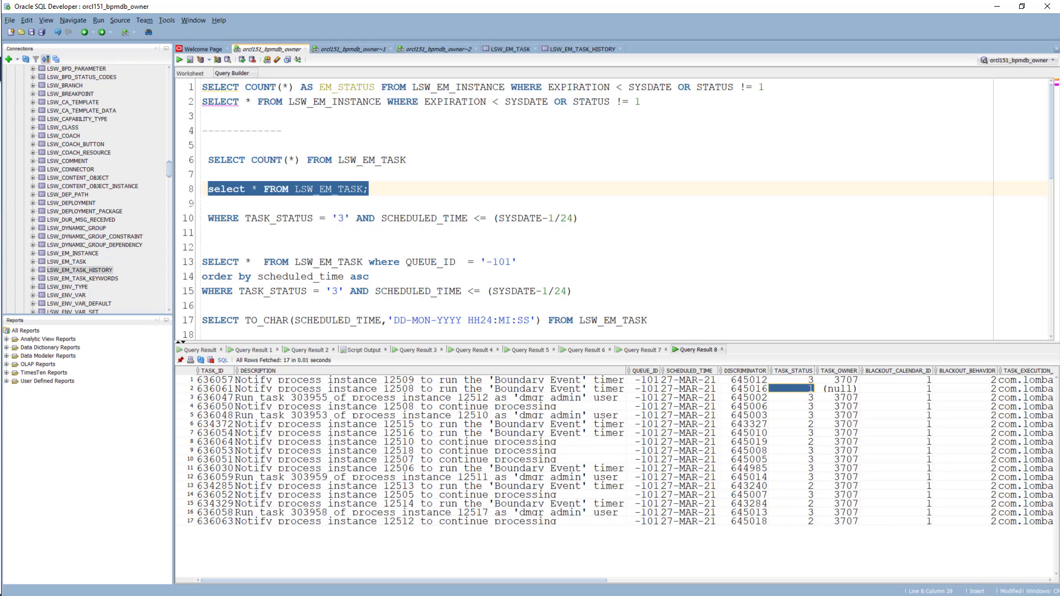
Switch to Chrome, open datadoghq.com and go to its login page.
{"action": "key", "text": "alt+Tab"}
{"action": "left_click", "coordinate": [322, 28]}
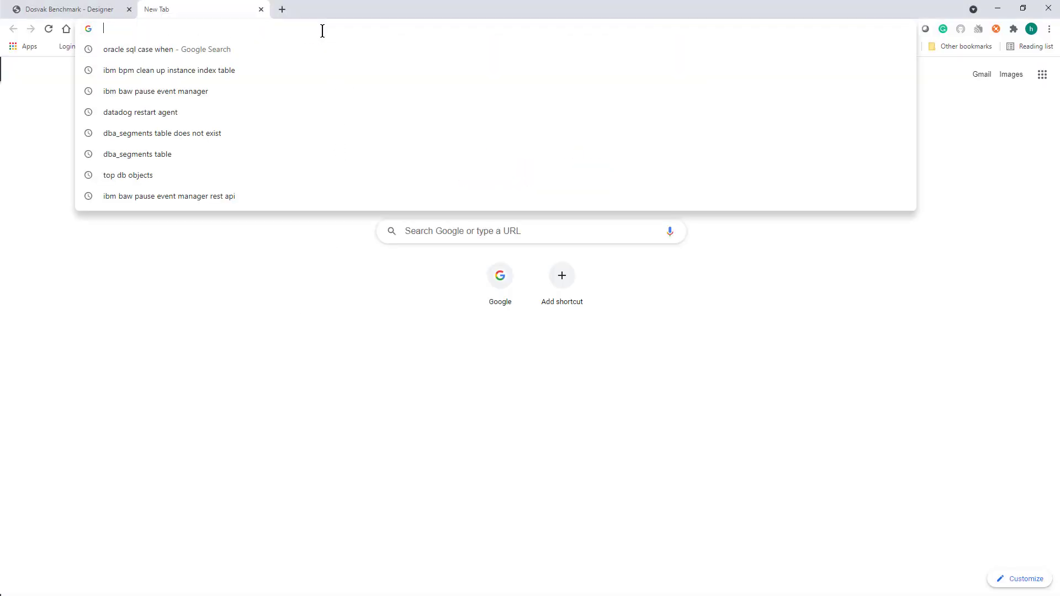
{"action": "type", "text": "data"}
{"action": "key", "text": "Return"}
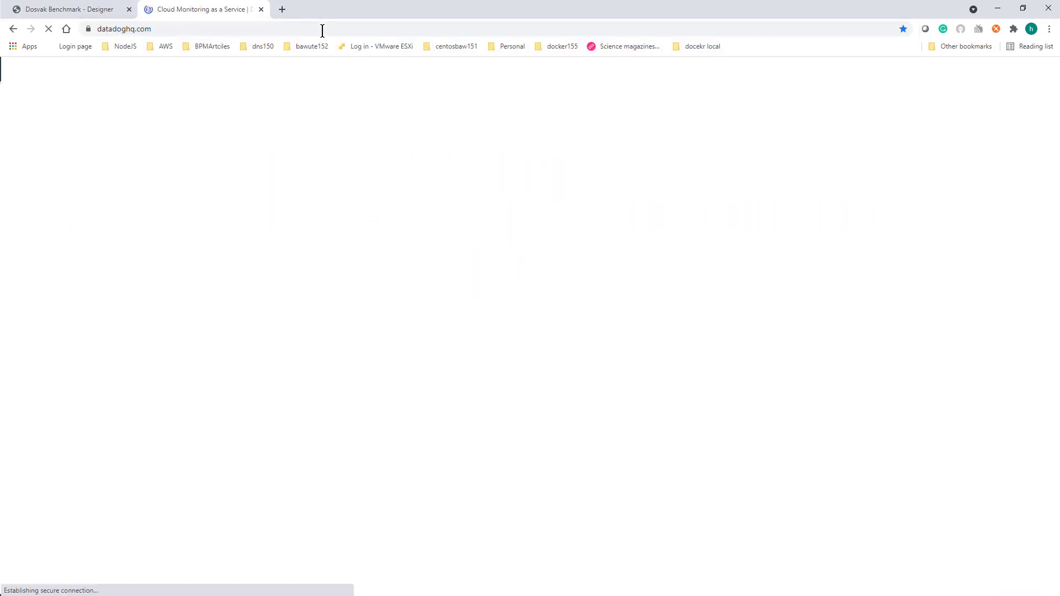
{"action": "mouse_move", "coordinate": [674, 111]}
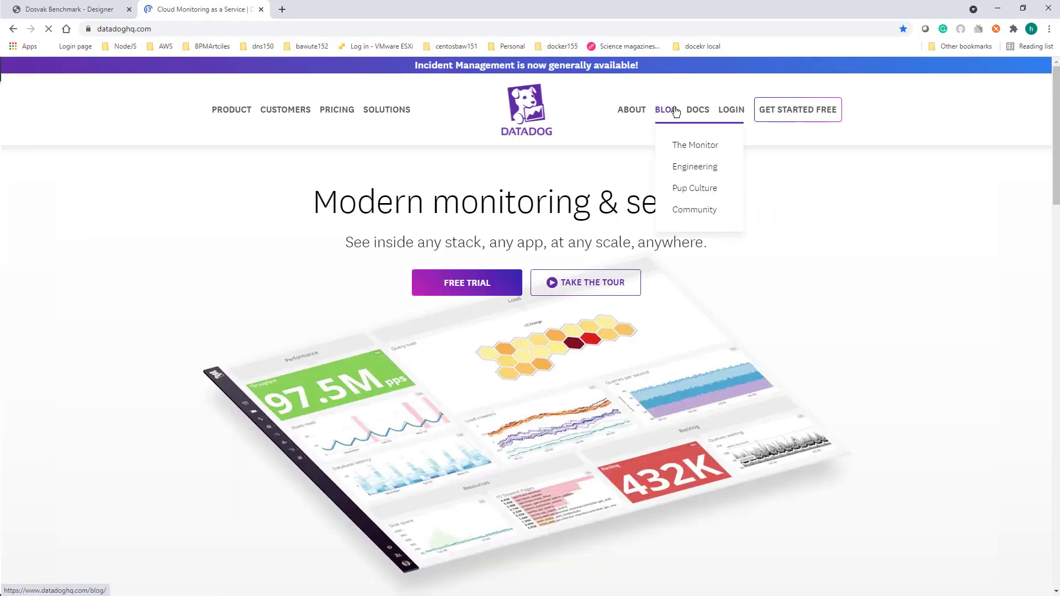
{"action": "left_click", "coordinate": [731, 110]}
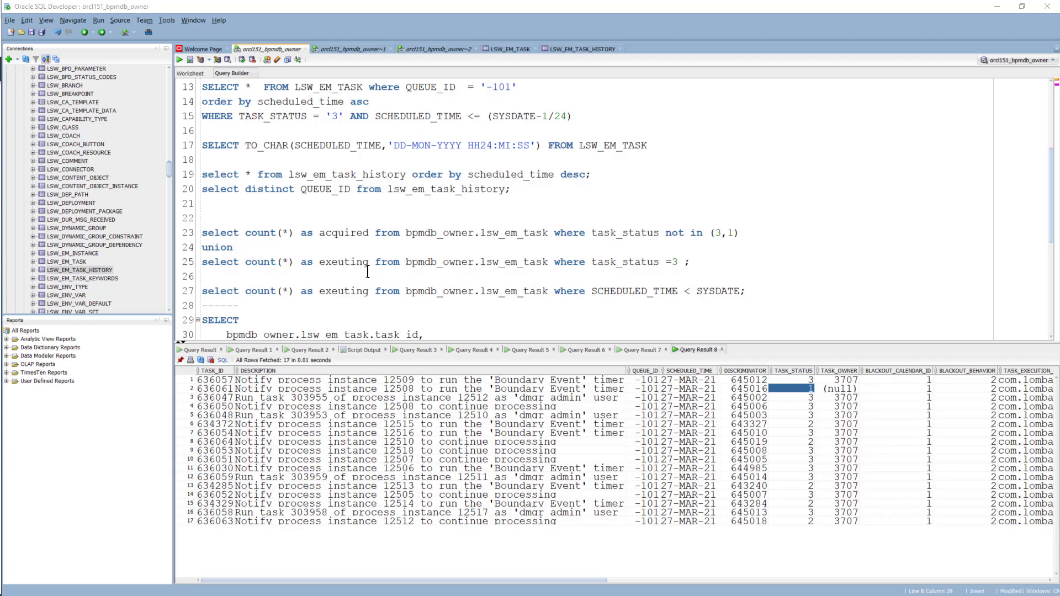
In Oracle SQL Developer, review the worksheet's lsw_em_task queries for acquired, executing, past-scheduled and future-scheduled tasks.
{"action": "left_click_drag", "start_coordinate": [754, 233], "coordinate": [193, 235]}
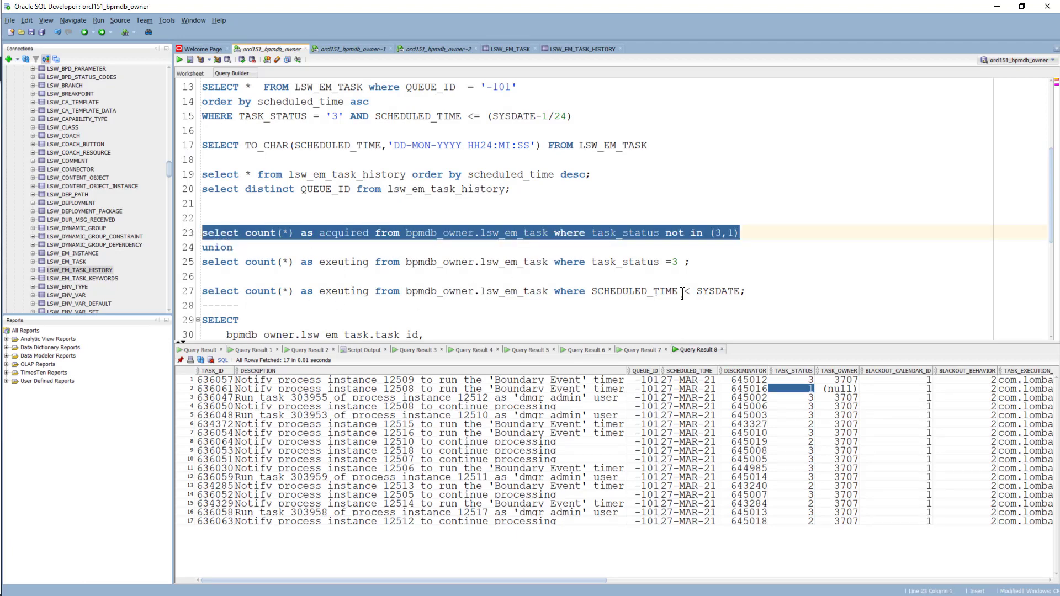
{"action": "left_click_drag", "start_coordinate": [746, 290], "coordinate": [200, 292]}
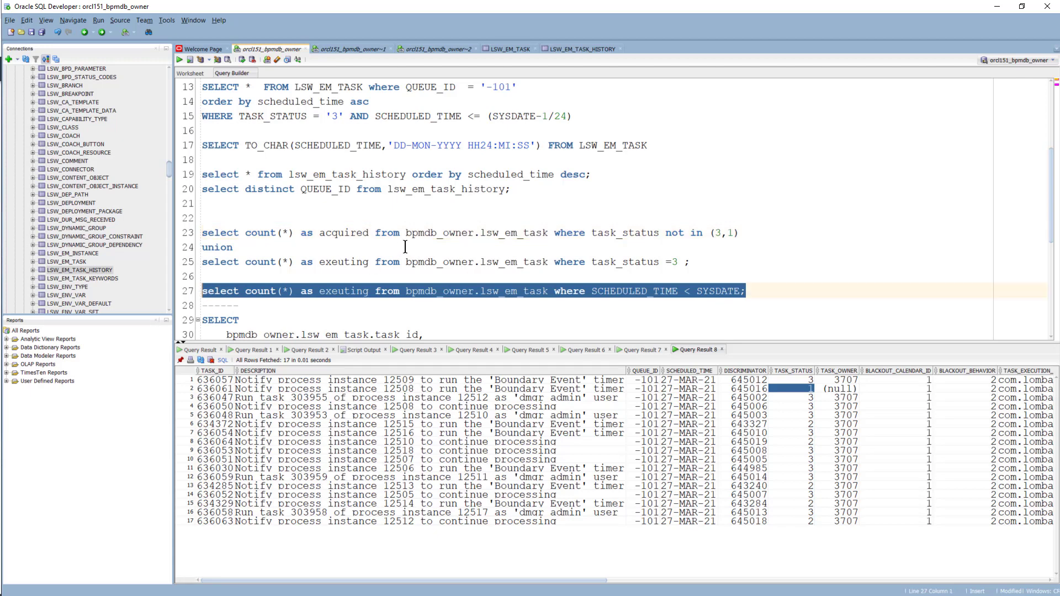
{"action": "scroll", "coordinate": [406, 247], "scroll_direction": "down", "scroll_amount": 3}
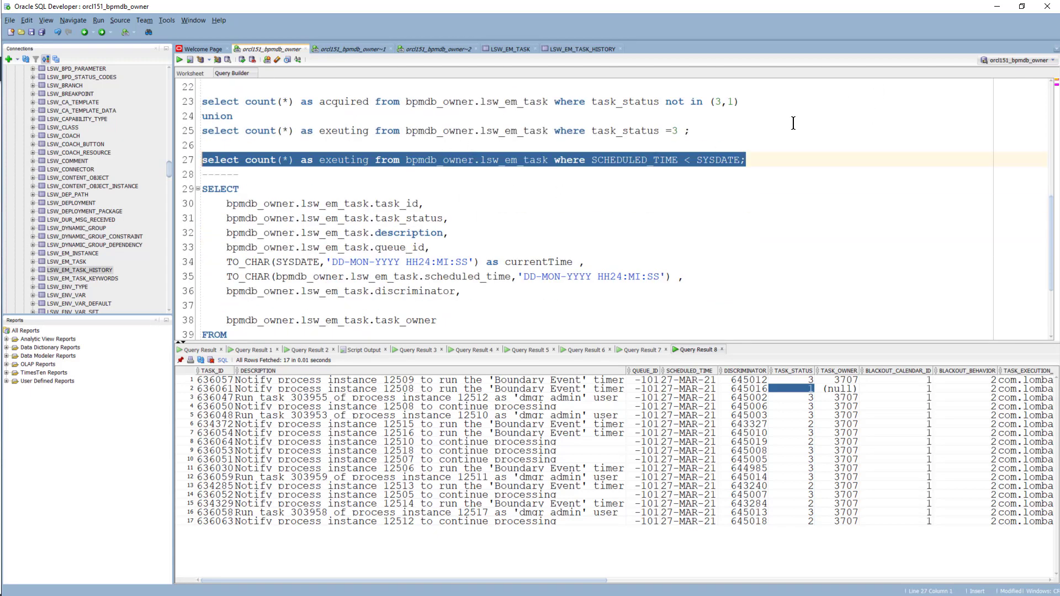
{"action": "scroll", "coordinate": [440, 310], "scroll_direction": "down", "scroll_amount": 1}
{"action": "scroll", "coordinate": [473, 262], "scroll_direction": "down", "scroll_amount": 2}
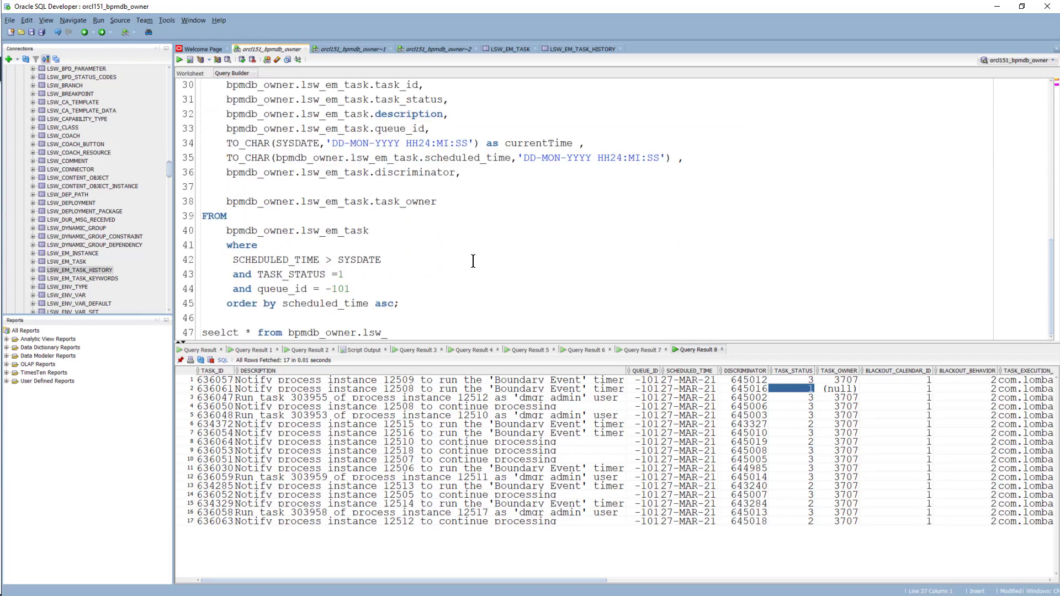
{"action": "scroll", "coordinate": [440, 258], "scroll_direction": "up", "scroll_amount": 1}
Return to Datadog, open the centosbaw151 _Experimental dashboard and show its EM Metric Monitoring graph in full screen.
{"action": "left_click", "coordinate": [996, 6]}
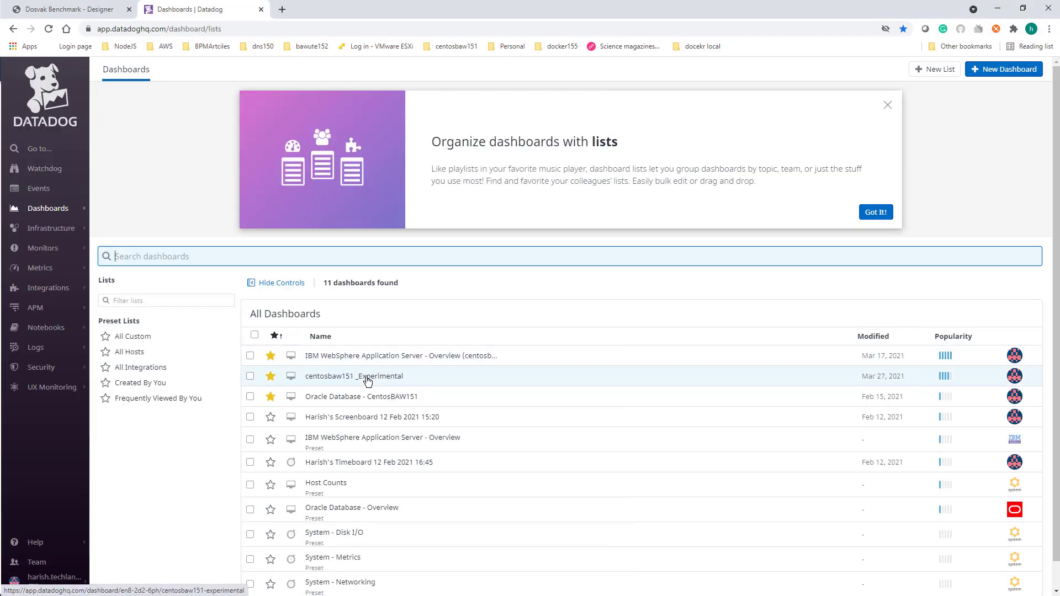
{"action": "left_click", "coordinate": [368, 380]}
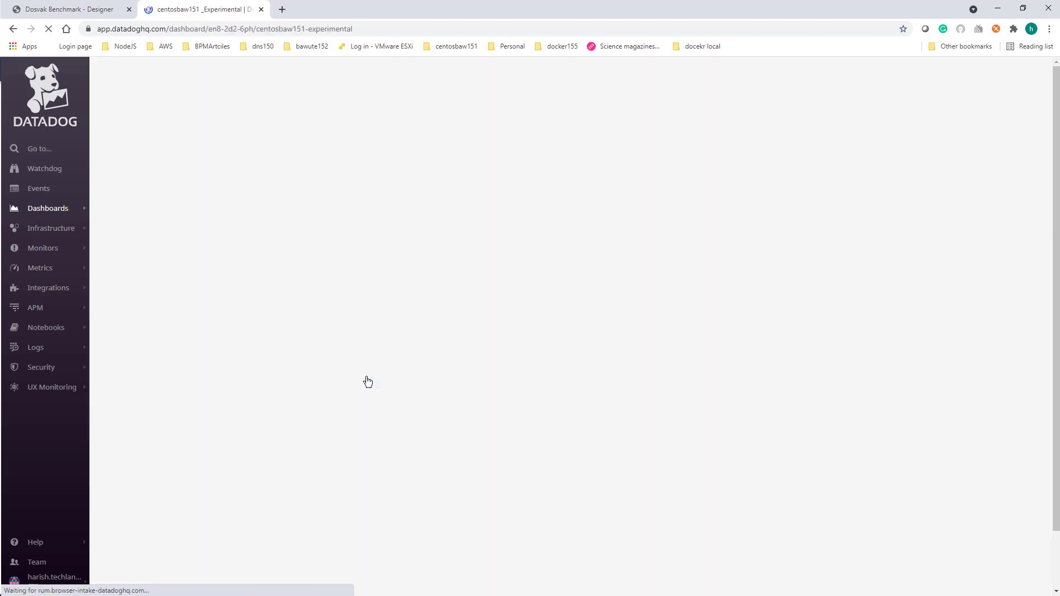
{"action": "scroll", "coordinate": [367, 381], "scroll_direction": "down", "scroll_amount": 3}
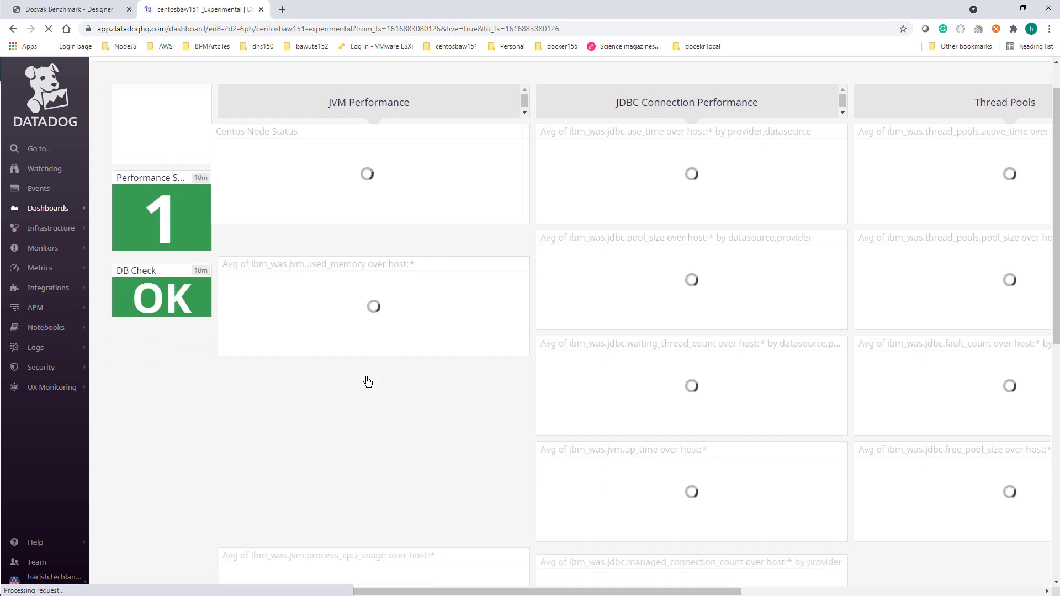
{"action": "scroll", "coordinate": [368, 382], "scroll_direction": "down", "scroll_amount": 6}
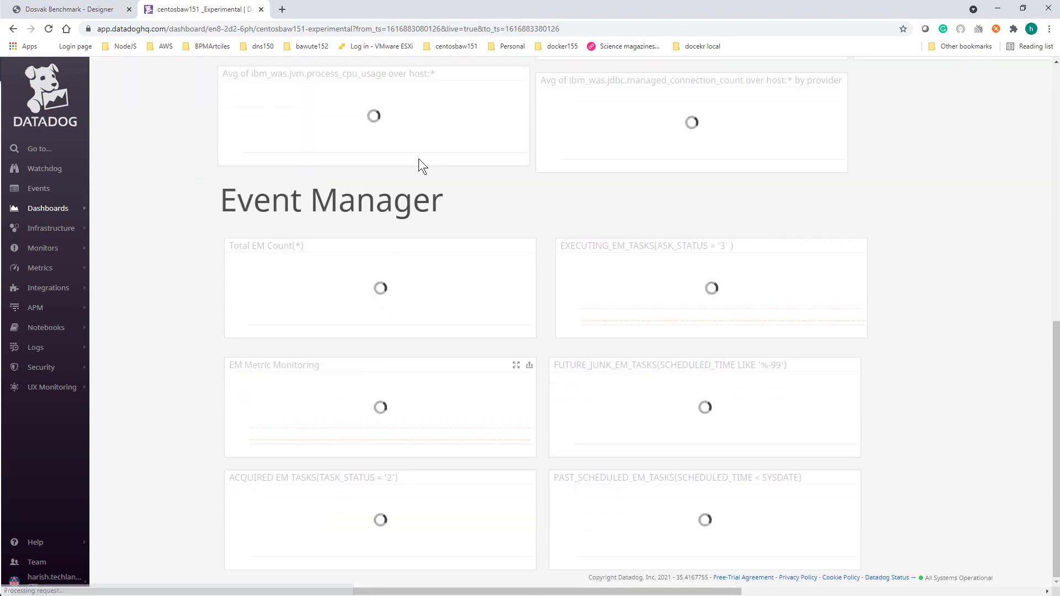
{"action": "left_click", "coordinate": [516, 366]}
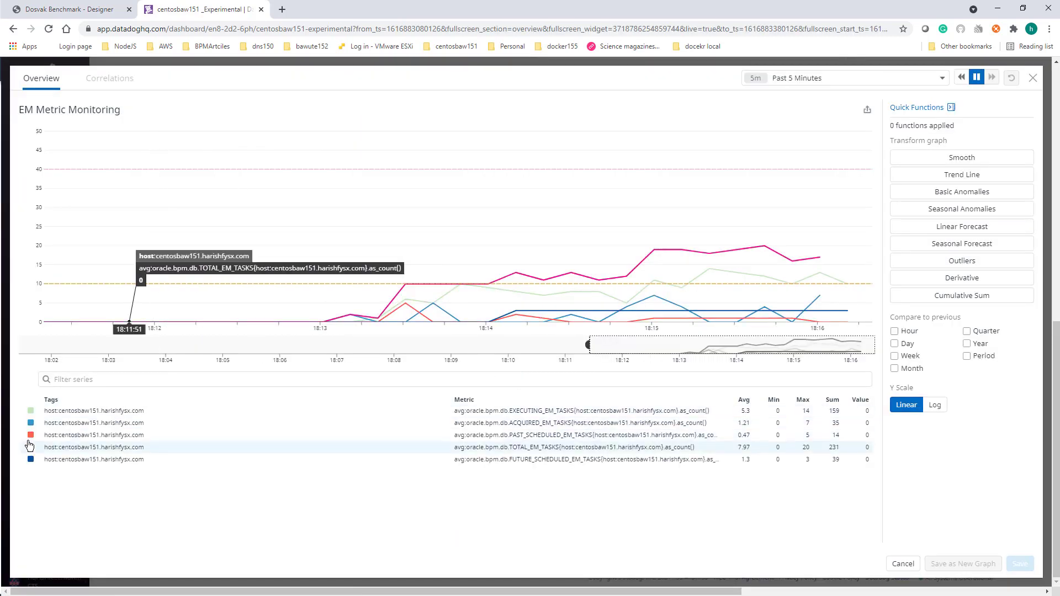
Hide the acquired, past-scheduled, total and future-scheduled series so the graph plots only EXECUTING_EM_TASKS.
{"action": "left_click", "coordinate": [31, 423]}
{"action": "left_click", "coordinate": [31, 436]}
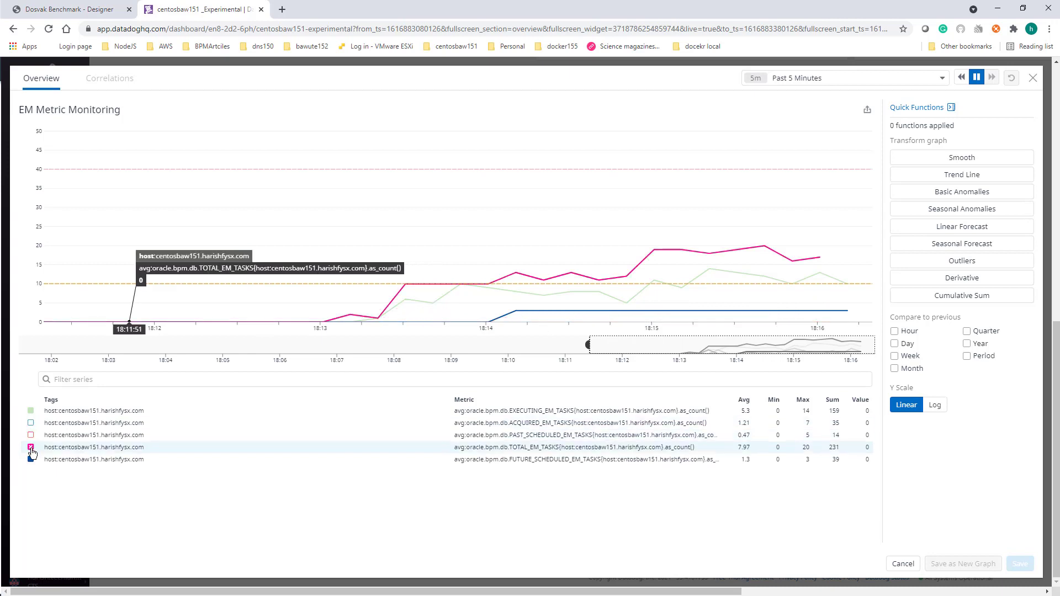
{"action": "left_click", "coordinate": [31, 447]}
{"action": "left_click", "coordinate": [31, 459]}
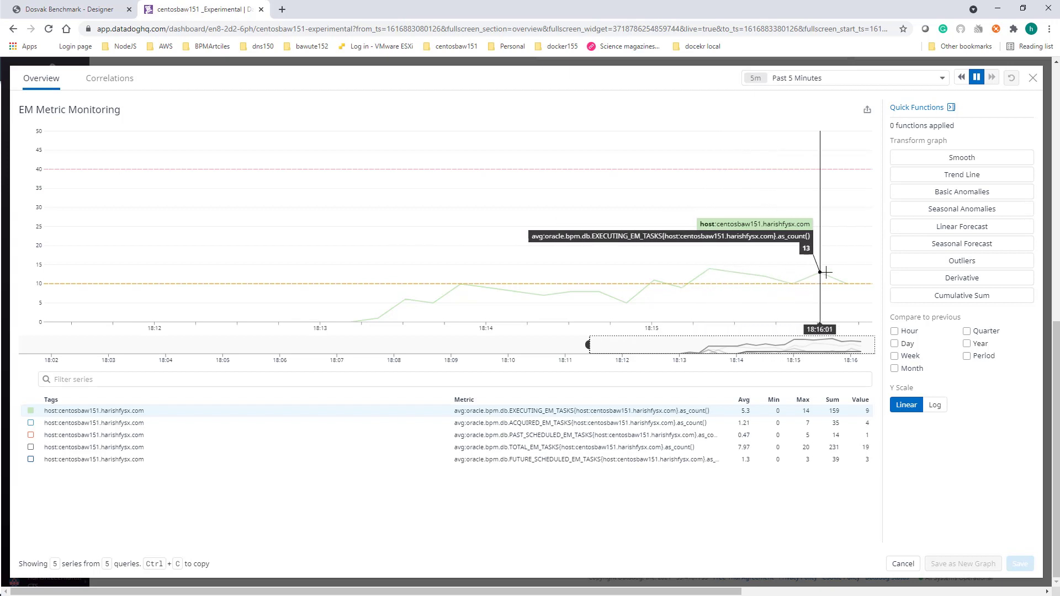
Compare EXECUTING_EM_TASKS with ACQUIRED_EM_TASKS and PAST_SCHEDULED_EM_TASKS, also viewing the executing and past-scheduled series individually.
{"action": "left_click", "coordinate": [31, 423]}
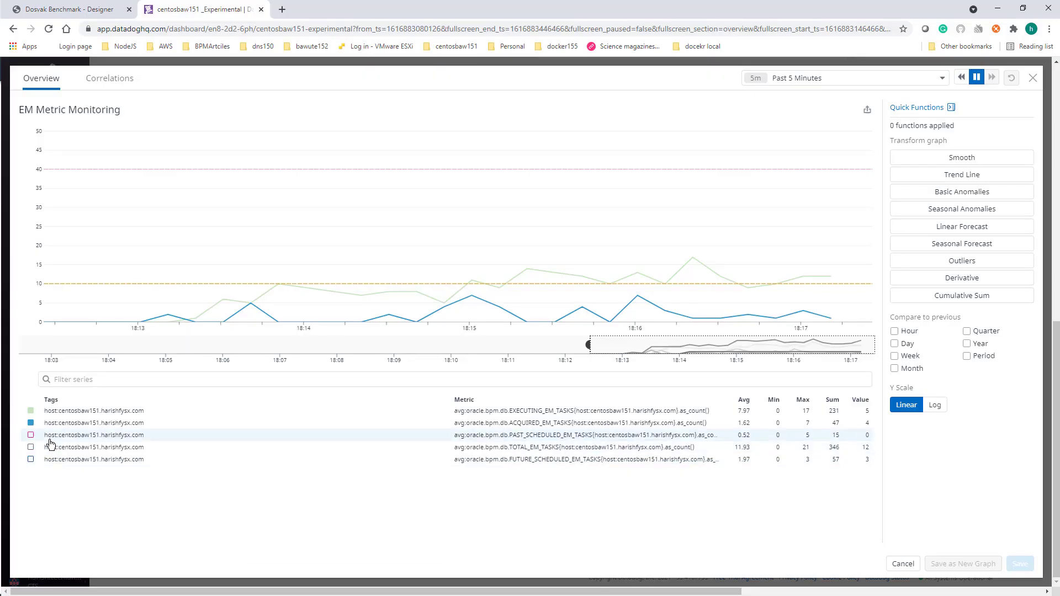
{"action": "left_click", "coordinate": [31, 435]}
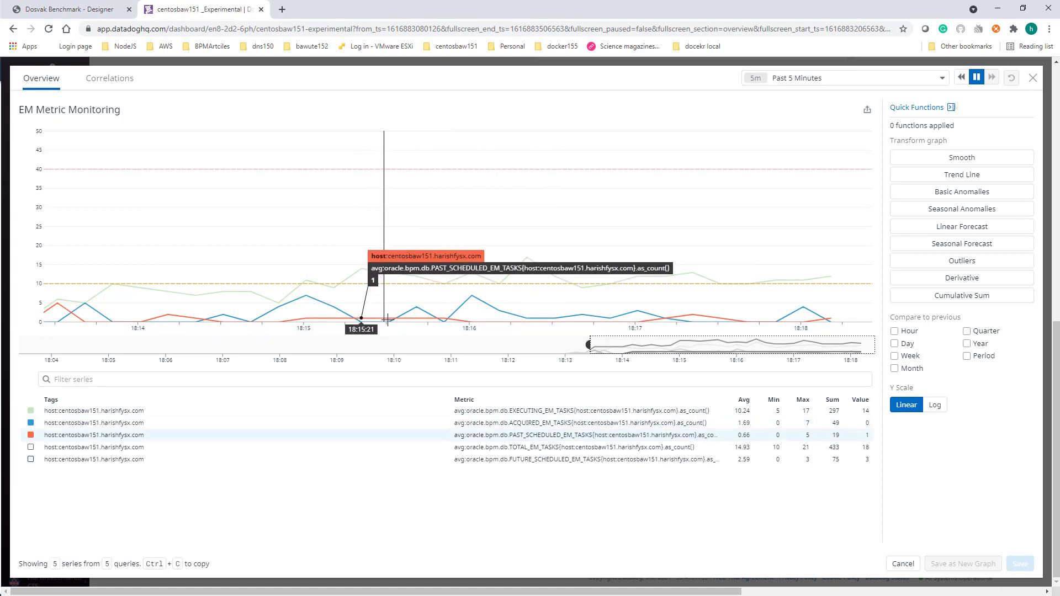
{"action": "left_click", "coordinate": [31, 411]}
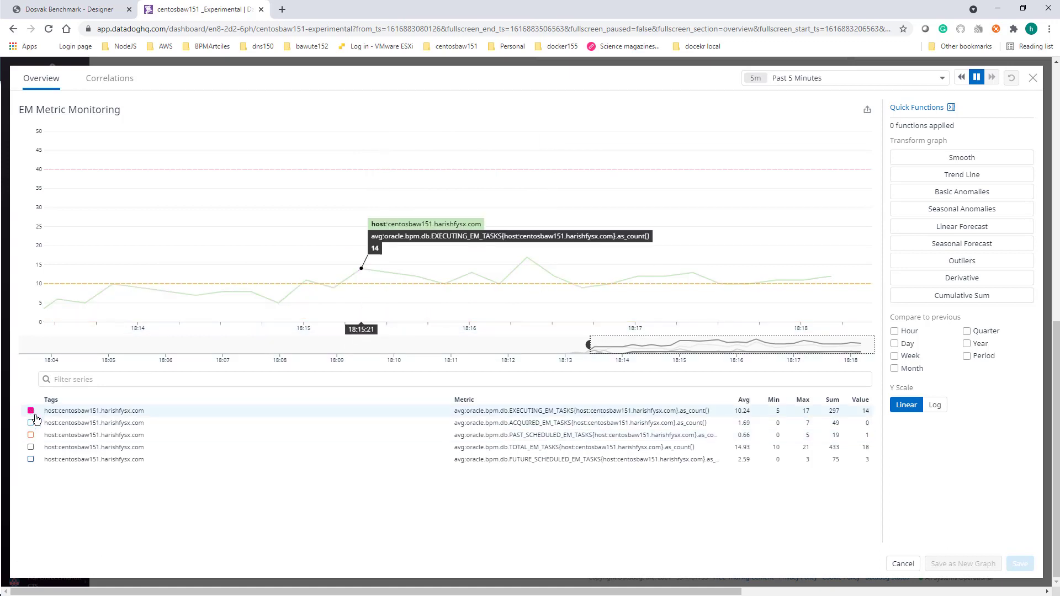
{"action": "left_click", "coordinate": [31, 435]}
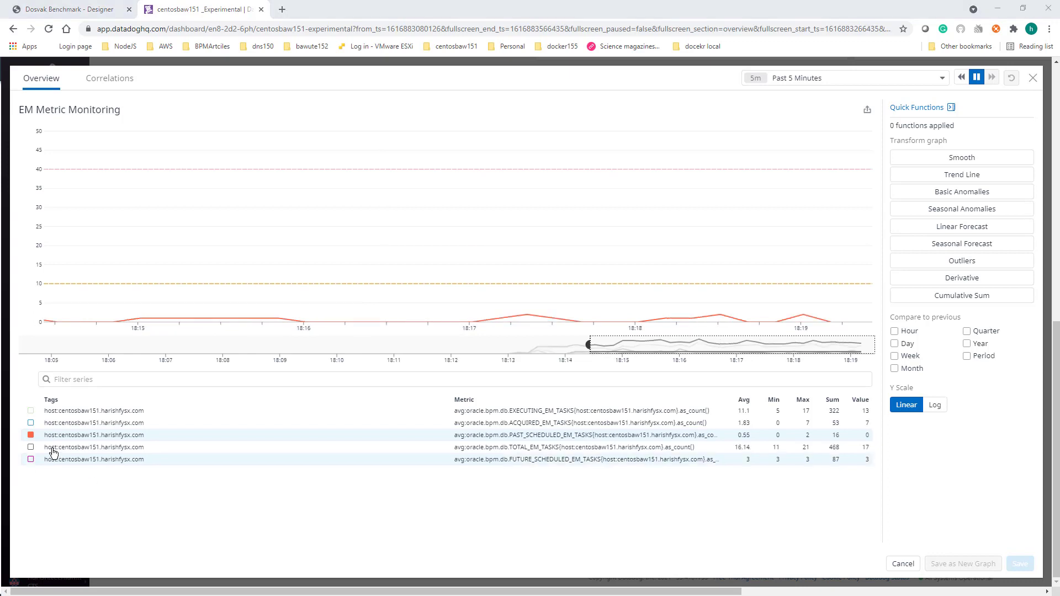
Compare EXECUTING_EM_TASKS with TOTAL_EM_TASKS and with FUTURE_SCHEDULED_EM_TASKS in the graph, then show all five series again.
{"action": "left_click", "coordinate": [31, 447]}
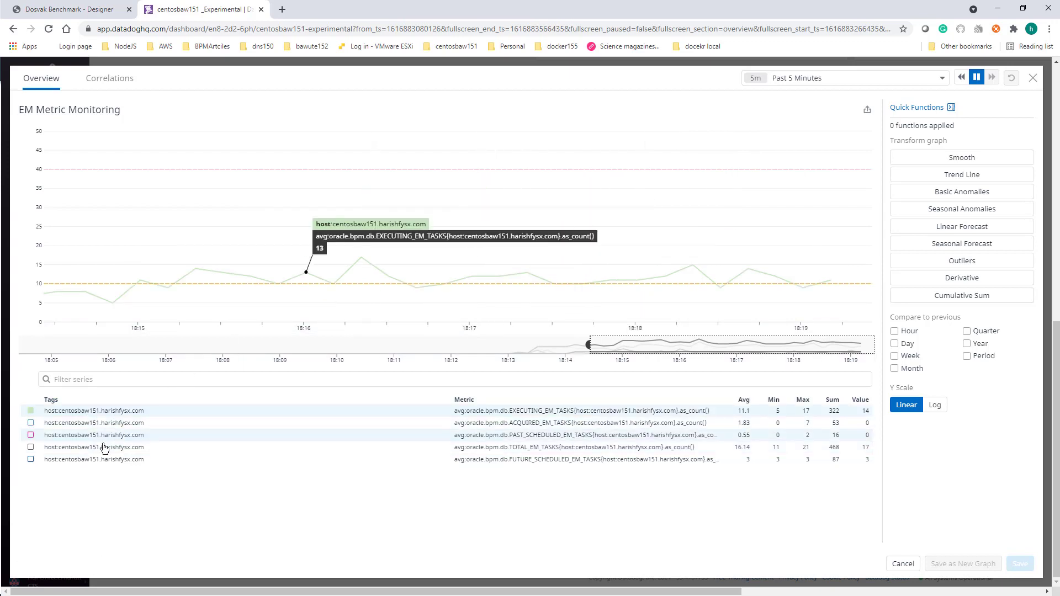
{"action": "left_click", "coordinate": [31, 447]}
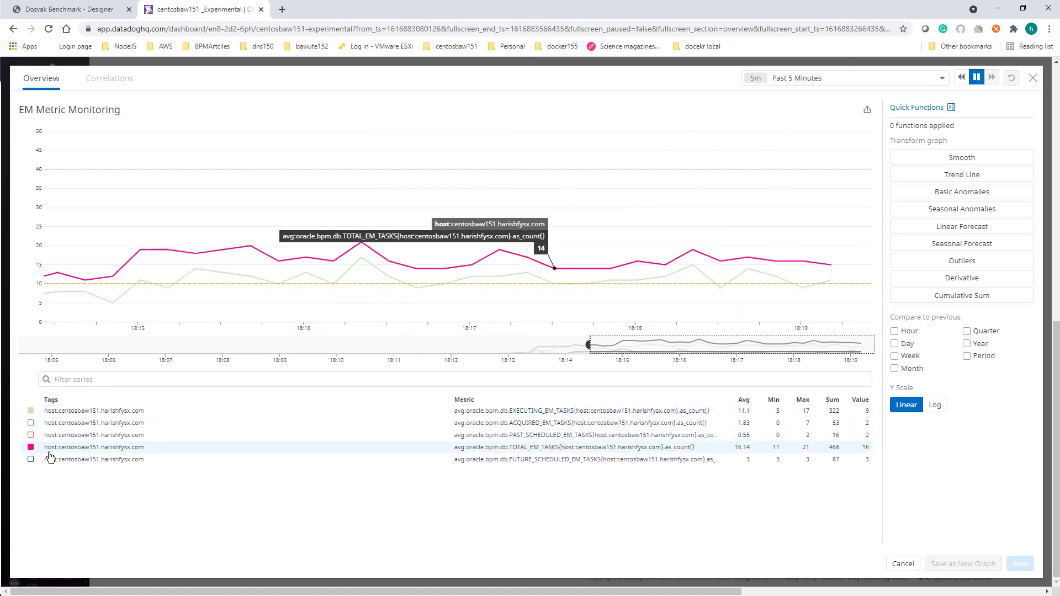
{"action": "left_click", "coordinate": [30, 462]}
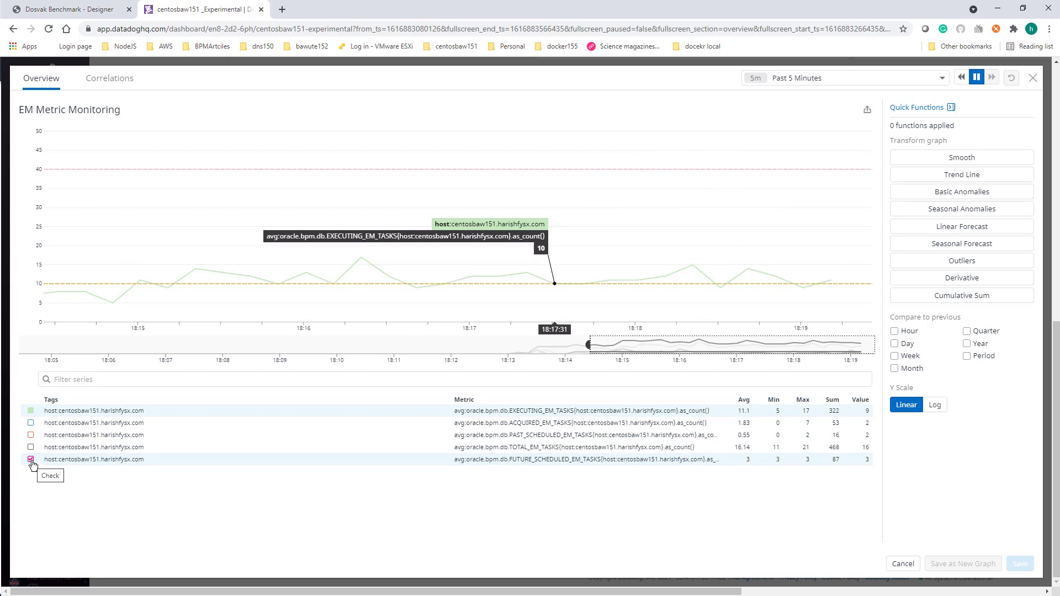
{"action": "left_click", "coordinate": [31, 464]}
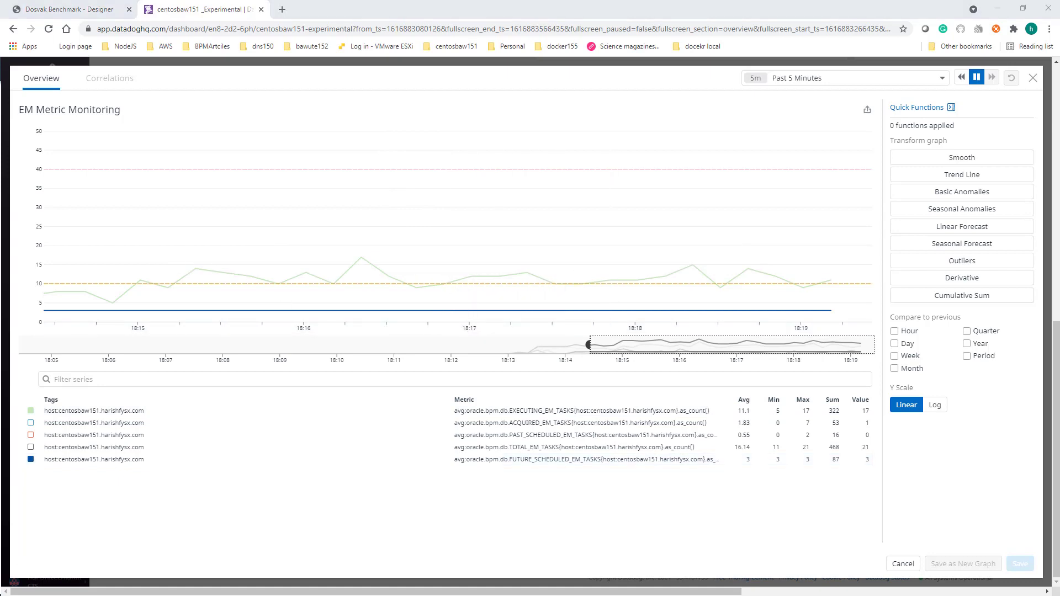
{"action": "key", "text": "alt+Tab"}
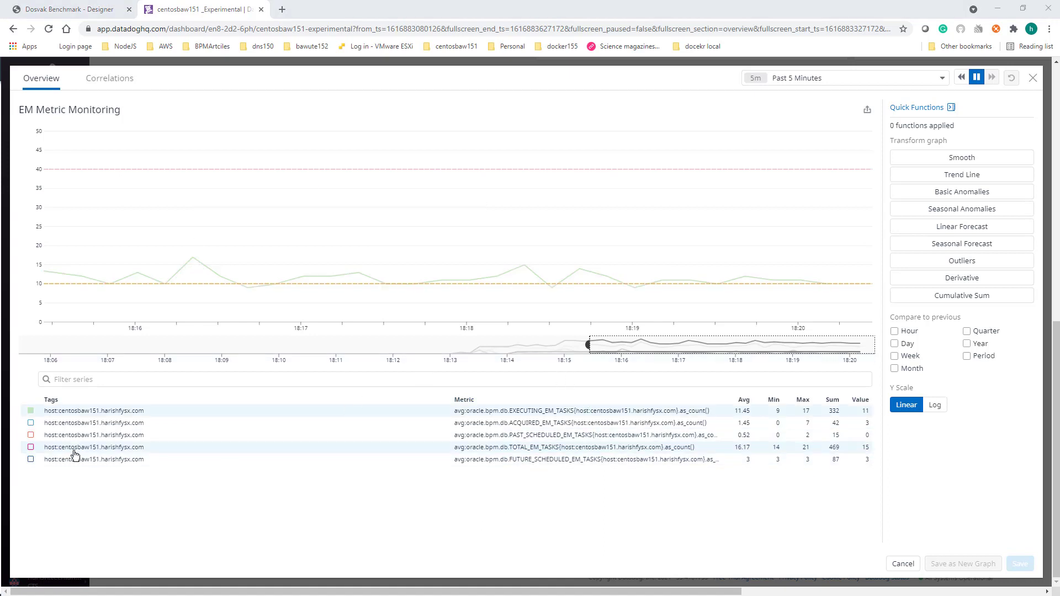
{"action": "left_click", "coordinate": [88, 410]}
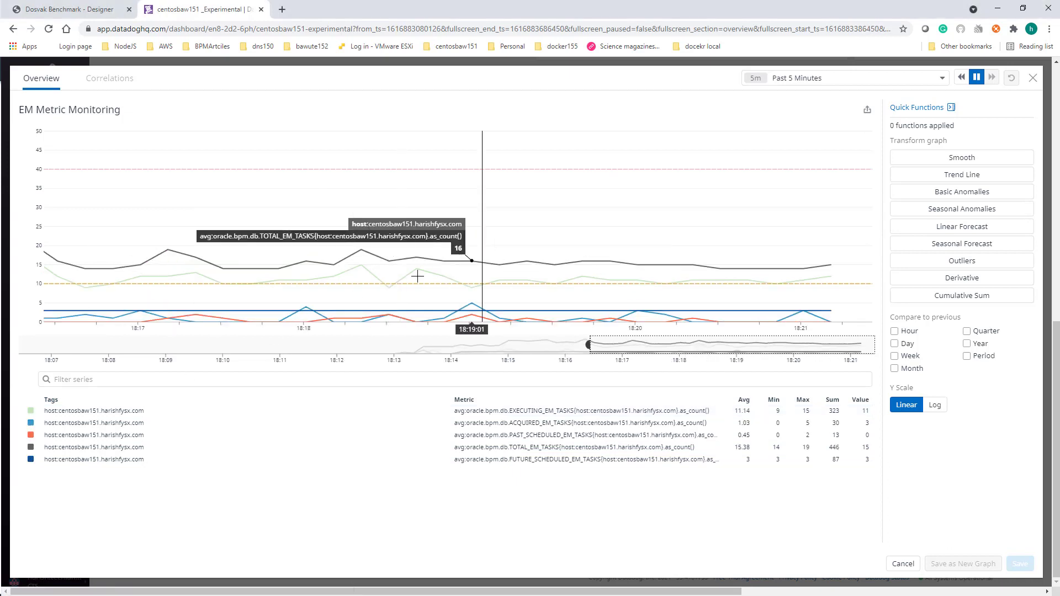
Limit the EM Metric Monitoring graph to the EXECUTING_EM_TASKS and FUTURE_SCHEDULED_EM_TASKS series.
{"action": "left_click", "coordinate": [30, 410]}
{"action": "left_click", "coordinate": [31, 423]}
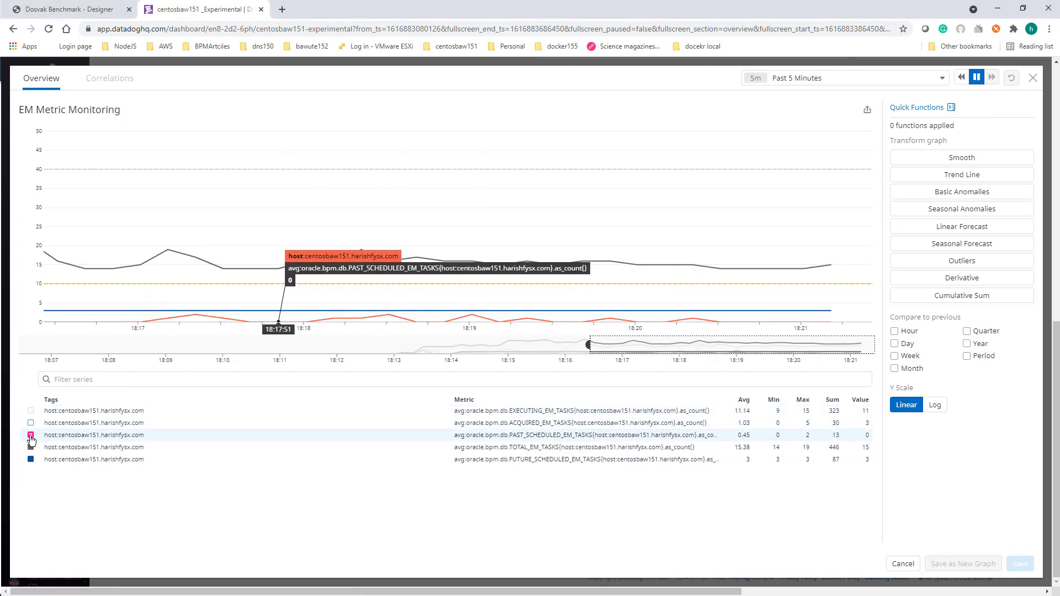
{"action": "left_click", "coordinate": [31, 435]}
{"action": "left_click", "coordinate": [31, 447]}
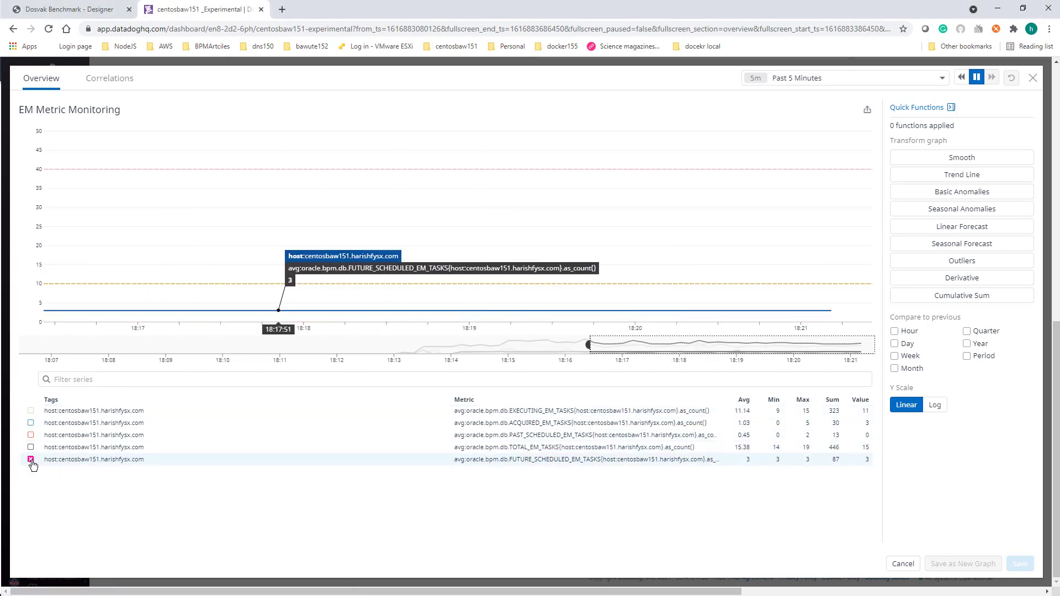
{"action": "left_click", "coordinate": [31, 411]}
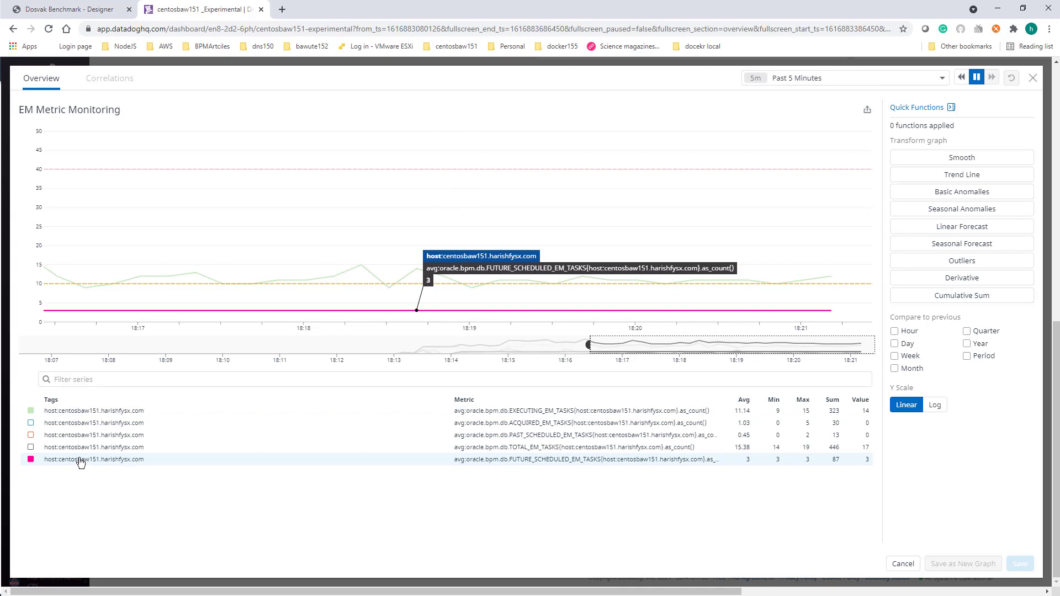
View PAST_SCHEDULED_EM_TASKS and EXECUTING_EM_TASKS on their own, restore all series and close the full-screen graph.
{"action": "left_click", "coordinate": [77, 435]}
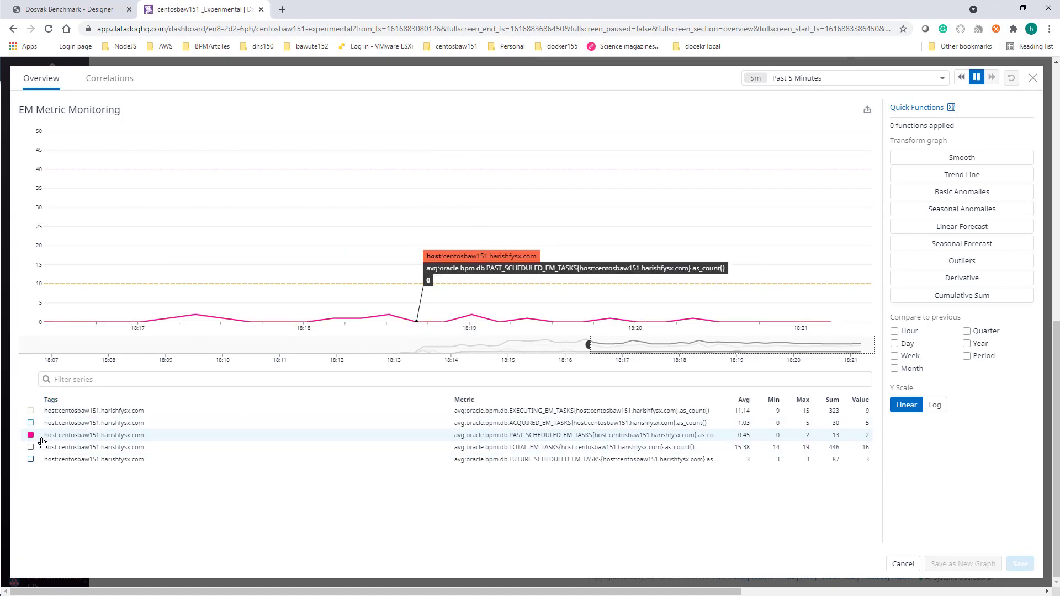
{"action": "left_click", "coordinate": [31, 411]}
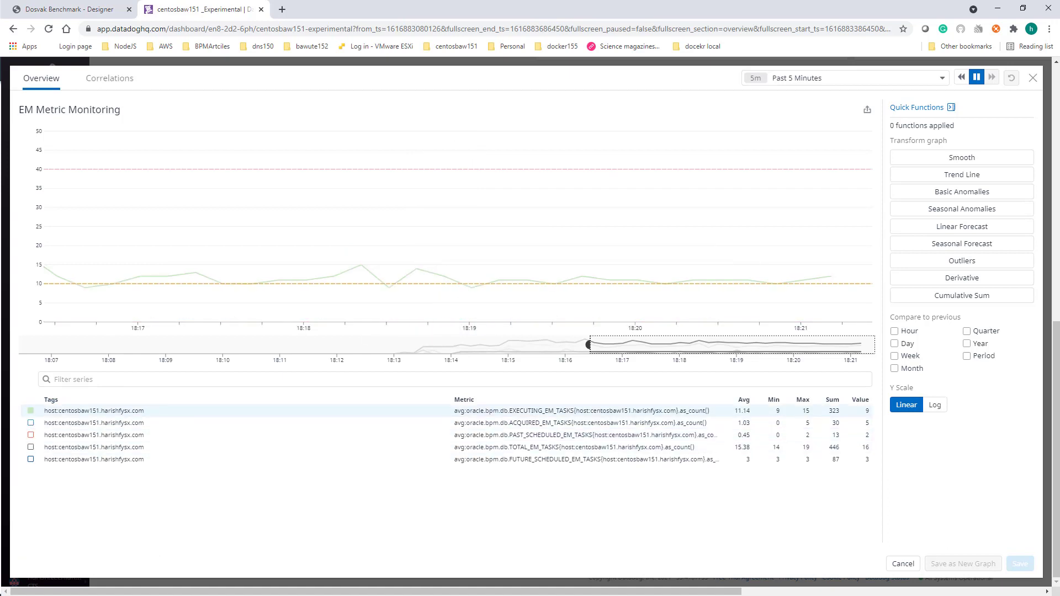
{"action": "left_click", "coordinate": [31, 411]}
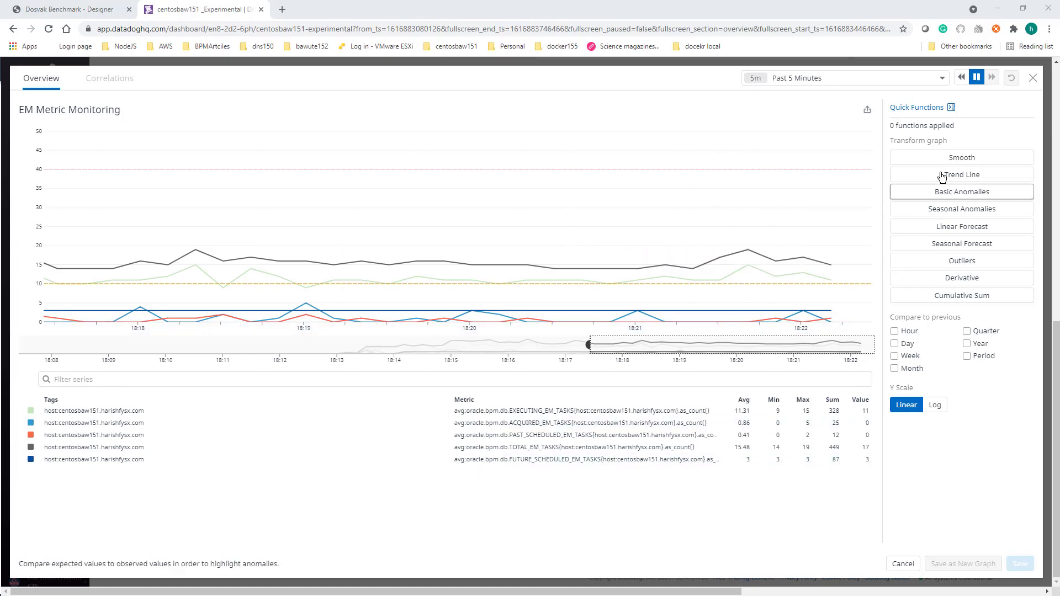
{"action": "left_click", "coordinate": [1032, 78]}
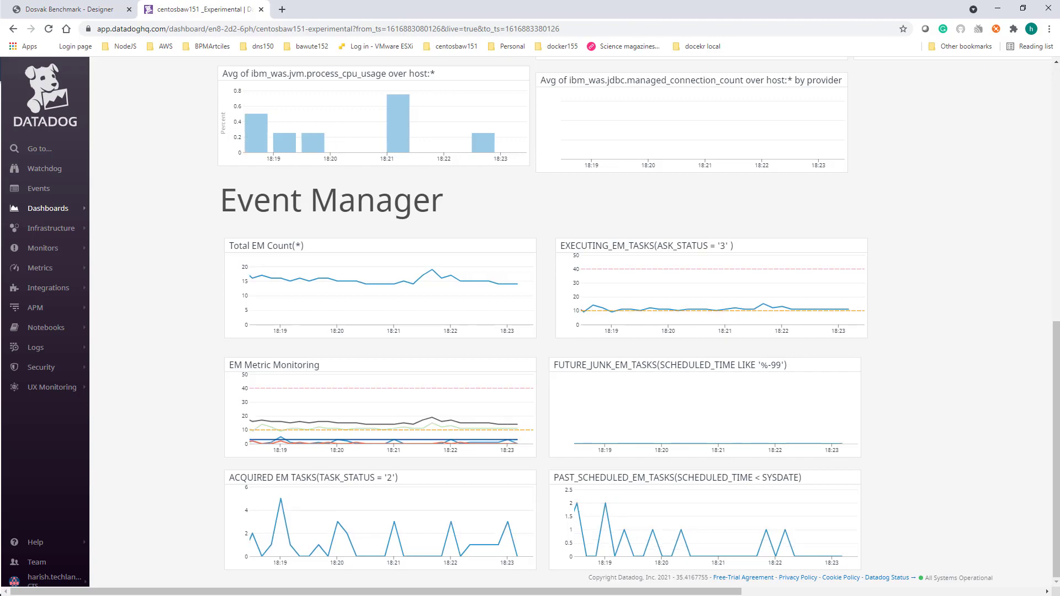
Switch to the 151-centosbaw151 terminal, check the bpd-queue-capacity value and open the process-center 100Custom.xml file in vi.
{"action": "key", "text": "alt+Tab"}
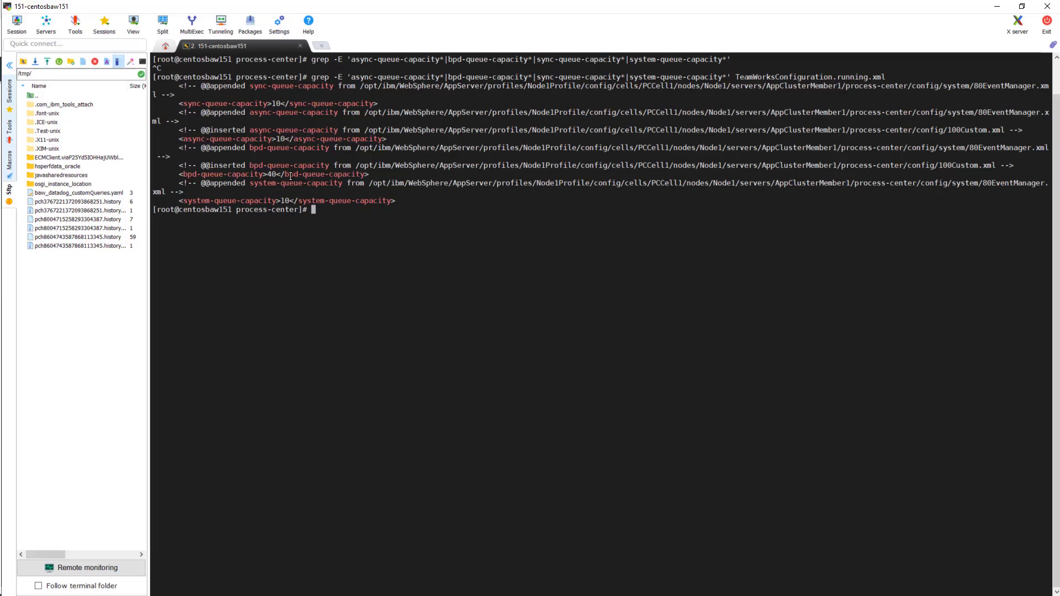
{"action": "left_click_drag", "start_coordinate": [281, 174], "coordinate": [267, 174]}
{"action": "right_click", "coordinate": [523, 297]}
{"action": "key", "text": "Return"}
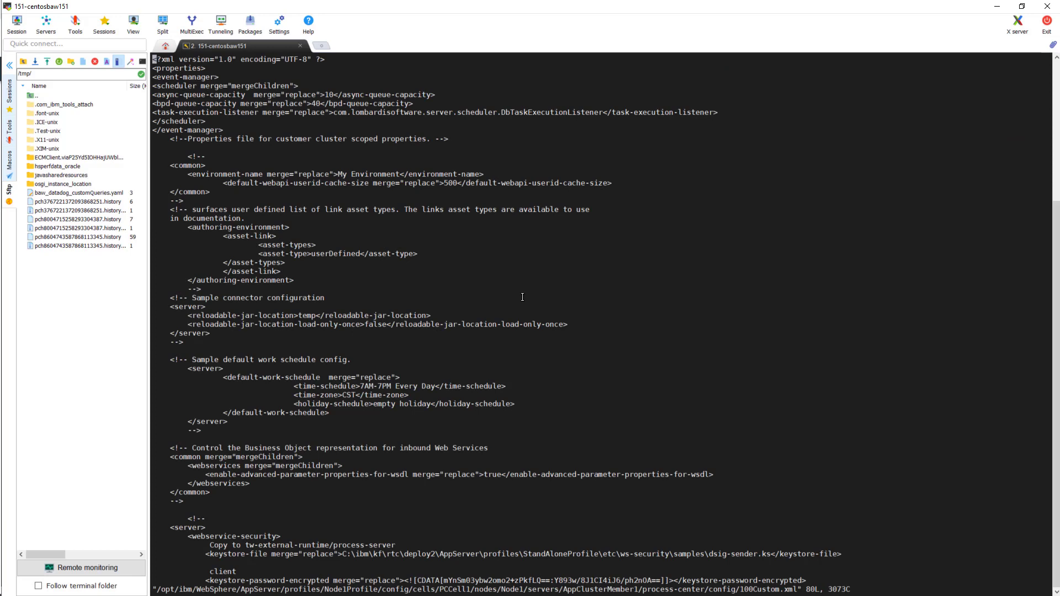
Change the bpd-queue-capacity value in 100Custom.xml to 4, then save the file and exit vi.
{"action": "key", "text": "Down"}
{"action": "key", "text": "Down"}
{"action": "key", "text": "Down"}
{"action": "key", "text": "Down"}
{"action": "key", "text": "Down"}
{"action": "key", "text": "Right"}
{"action": "key", "text": "Right"}
{"action": "key", "text": "Right"}
{"action": "key", "text": "Right"}
{"action": "key", "text": "Right"}
{"action": "key", "text": "Right"}
{"action": "key", "text": "Right"}
{"action": "key", "text": "Right"}
{"action": "key", "text": "Right"}
{"action": "key", "text": "Right"}
{"action": "key", "text": "Right"}
{"action": "key", "text": "Right"}
{"action": "key", "text": "Right"}
{"action": "key", "text": "Right"}
{"action": "key", "text": "Right"}
{"action": "key", "text": "Right"}
{"action": "key", "text": "Right"}
{"action": "key", "text": "Right"}
{"action": "key", "text": "Right"}
{"action": "key", "text": "Right"}
{"action": "key", "text": "Right"}
{"action": "key", "text": "Right"}
{"action": "key", "text": "i"}
{"action": "key", "text": "BackSpace"}
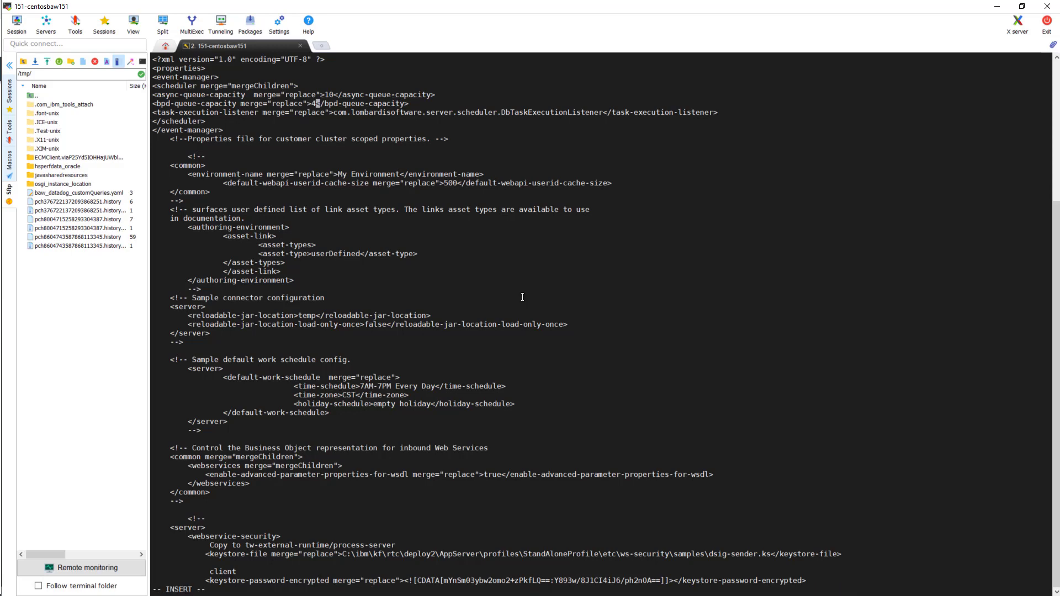
{"action": "key", "text": "Escape"}
{"action": "type", "text": ":wq"}
{"action": "key", "text": "Return"}
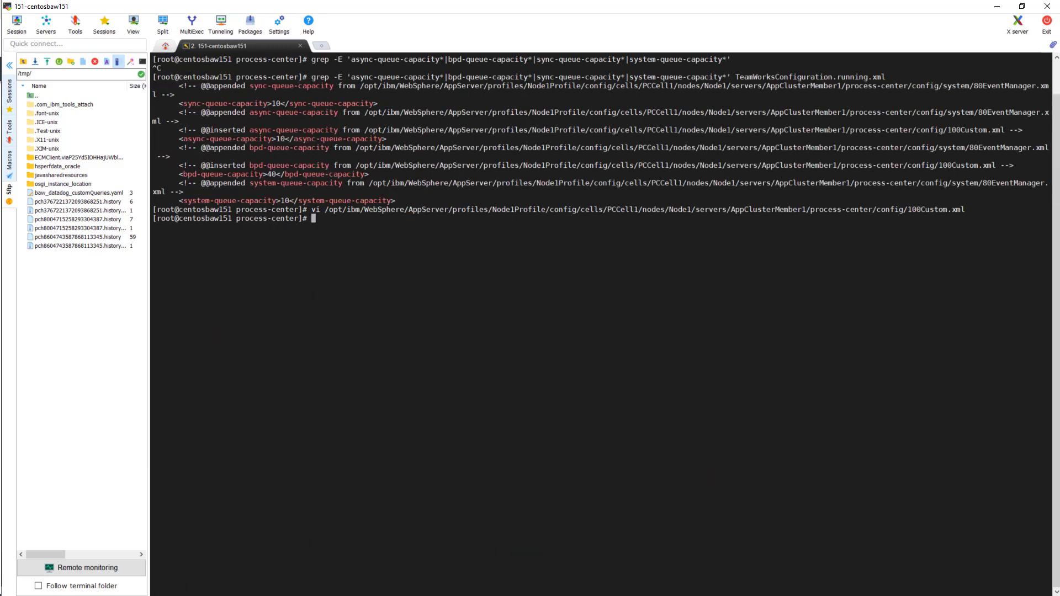
Switch to the WebSphere administrative console and ripple-start AppCluster.
{"action": "key", "text": "alt+Tab"}
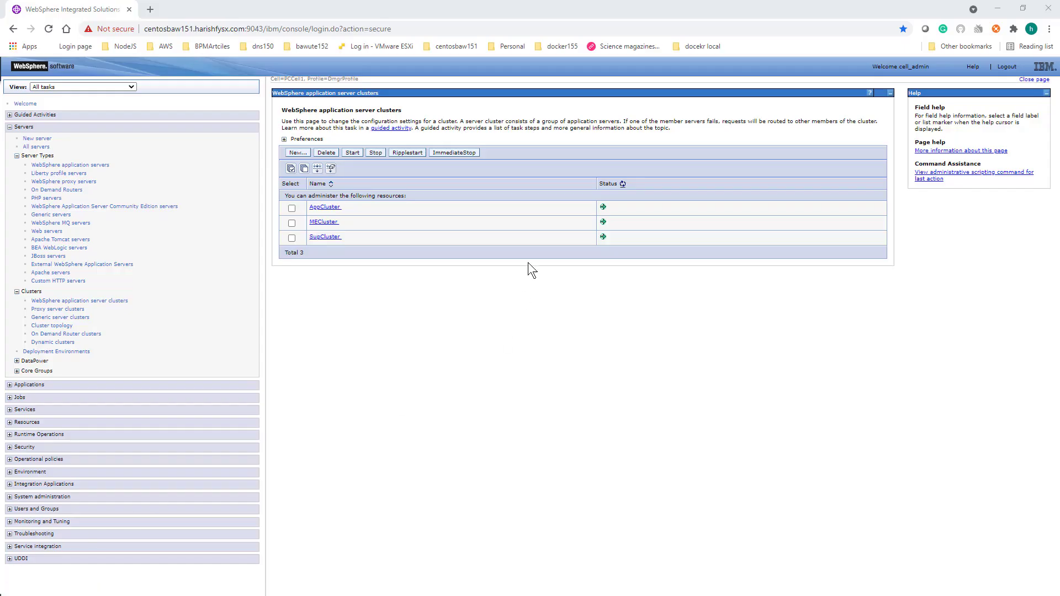
{"action": "left_click", "coordinate": [291, 209]}
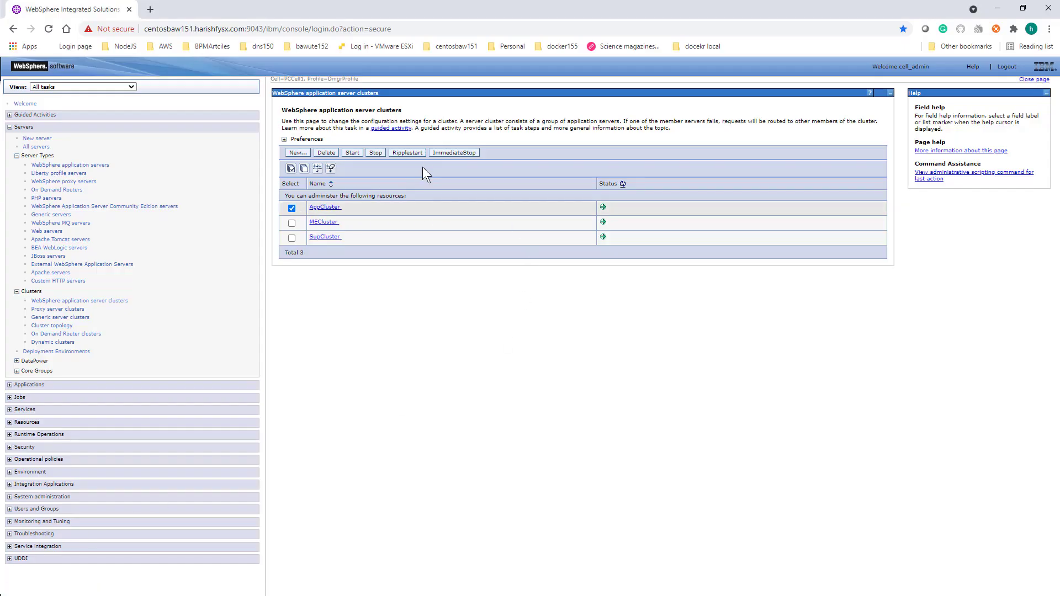
{"action": "left_click", "coordinate": [419, 154]}
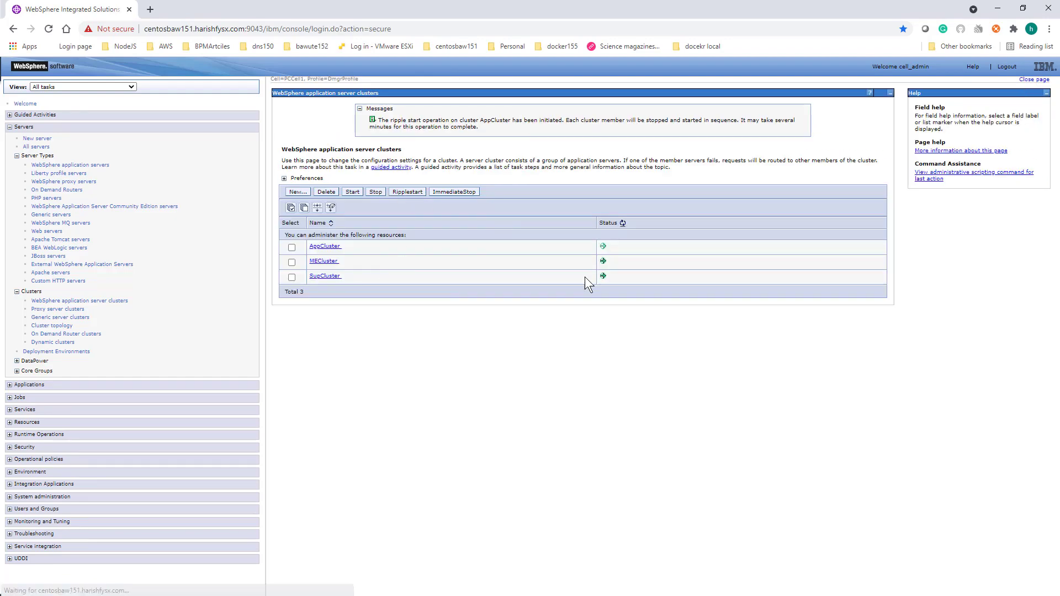
Return to the 151-centosbaw151 terminal and check the bpd-queue-capacity value in the TeamWorksConfiguration.running.xml output.
{"action": "key", "text": "alt+Tab"}
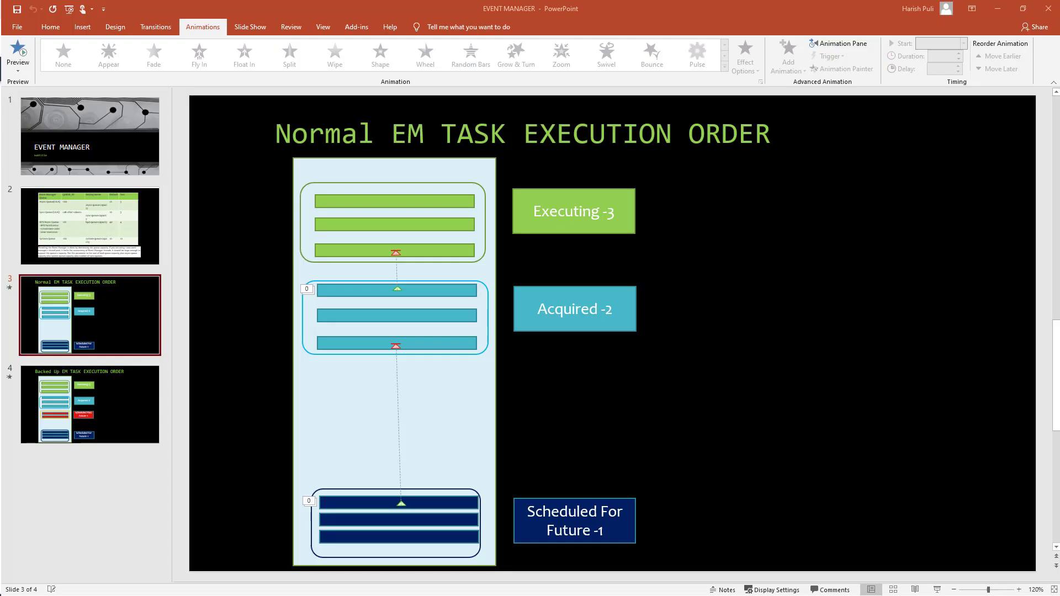
{"action": "key", "text": "alt+Tab"}
{"action": "key", "text": "alt+Tab"}
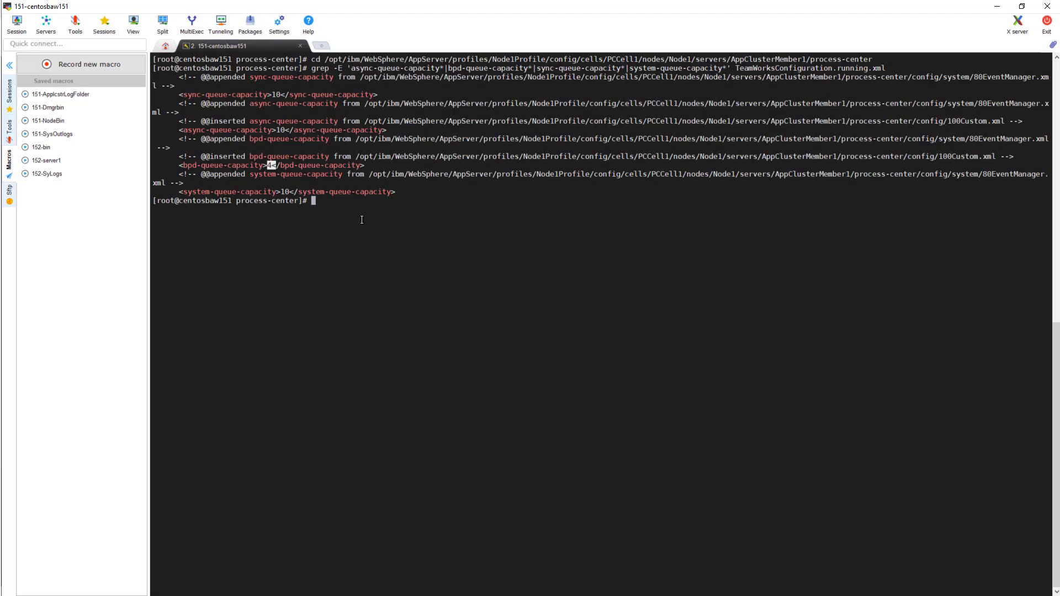
{"action": "left_click", "coordinate": [309, 180]}
{"action": "left_click_drag", "start_coordinate": [277, 164], "coordinate": [272, 164]}
Switch to the Process Admin Console and refresh the Event Manager Monitor repeatedly to check the status of the executing and scheduled jobs.
{"action": "key", "text": "alt+Tab"}
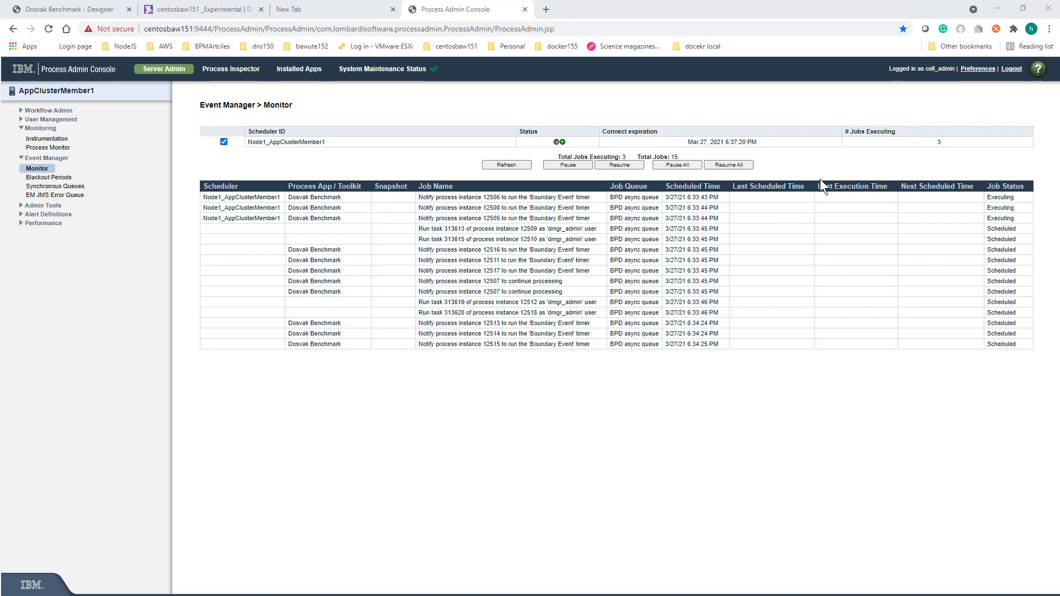
{"action": "left_click", "coordinate": [521, 165]}
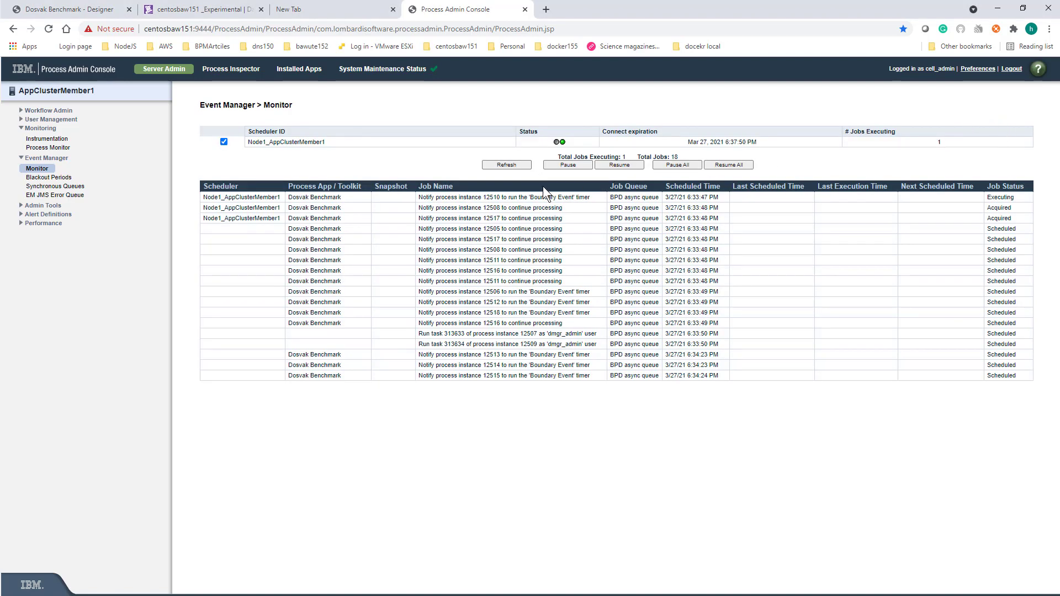
{"action": "left_click", "coordinate": [525, 164]}
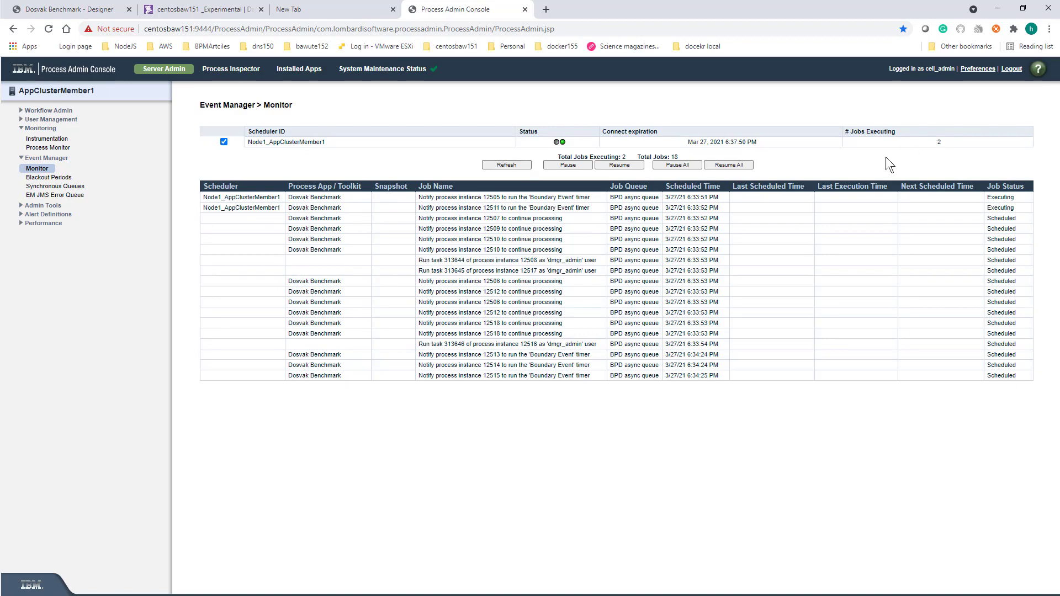
{"action": "left_click", "coordinate": [513, 167]}
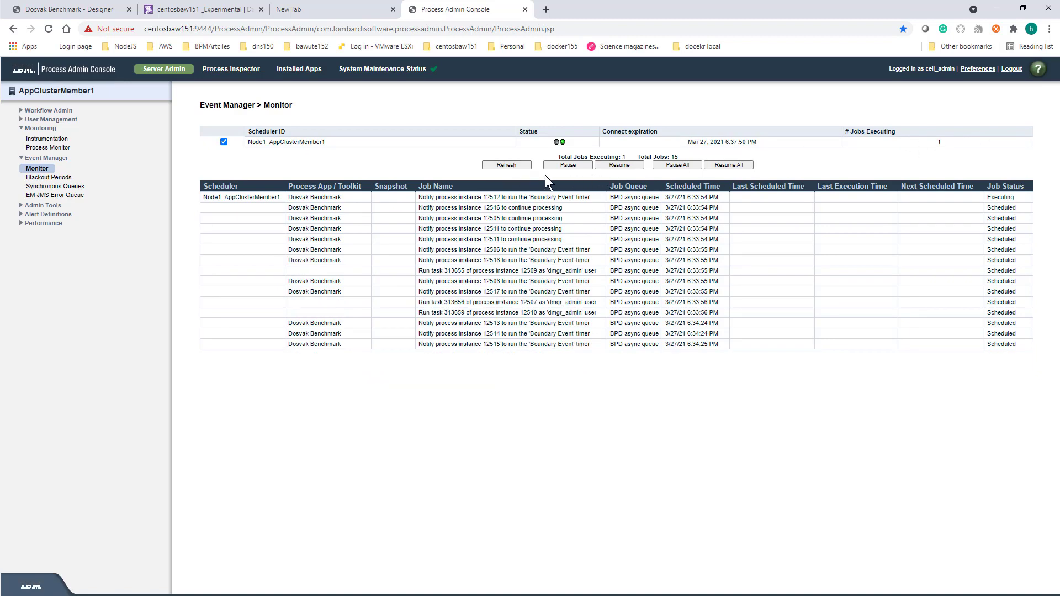
{"action": "left_click", "coordinate": [527, 166]}
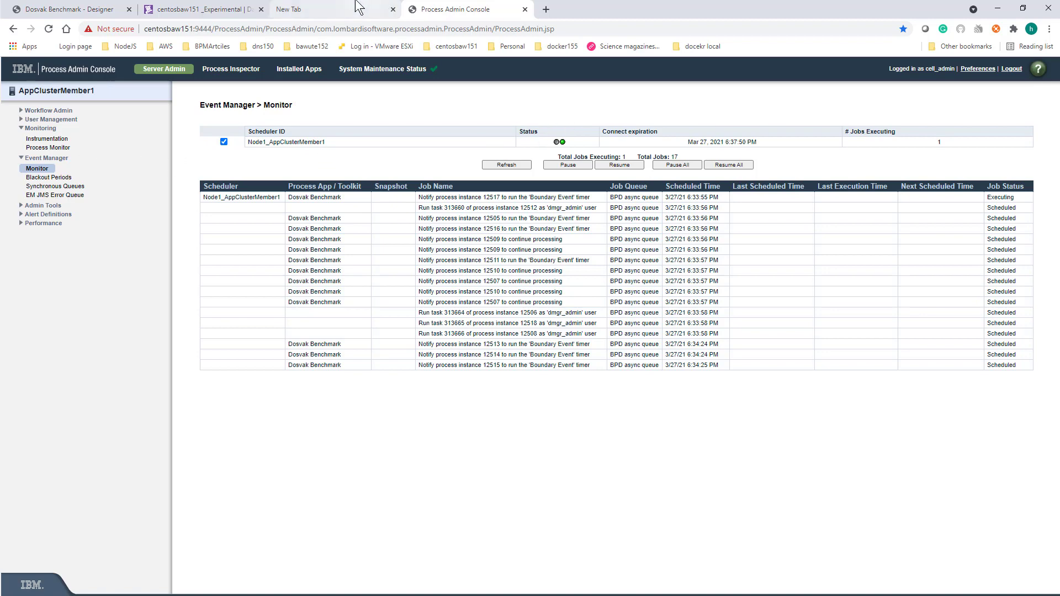
Open Datadog's EM Metric Monitoring graph full screen over the past 15 minutes and narrow it to Mar 27, 6:29 pm – 6:34 pm.
{"action": "left_click", "coordinate": [225, 10]}
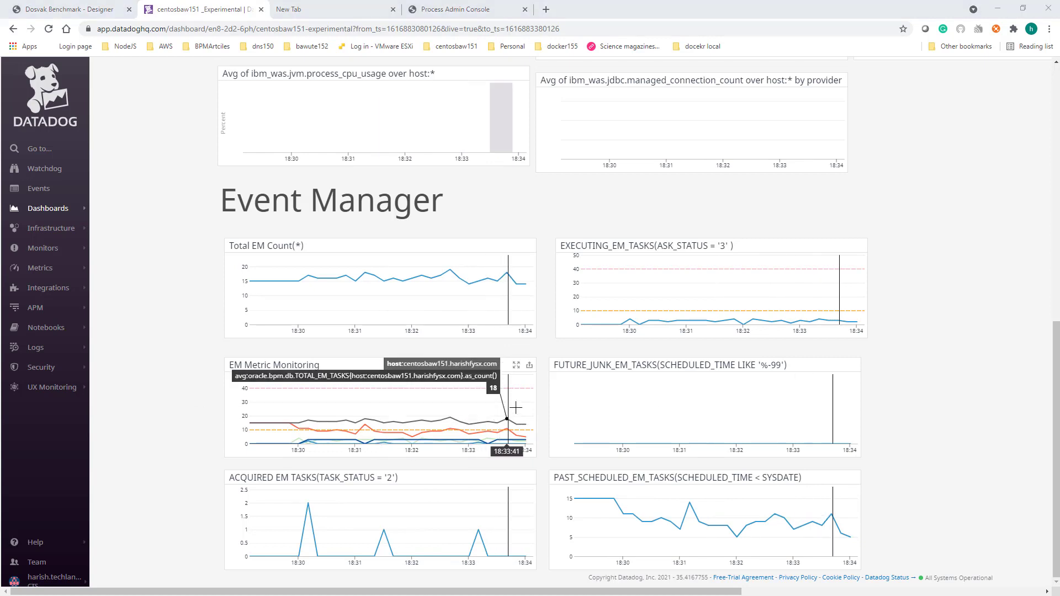
{"action": "left_click", "coordinate": [516, 367]}
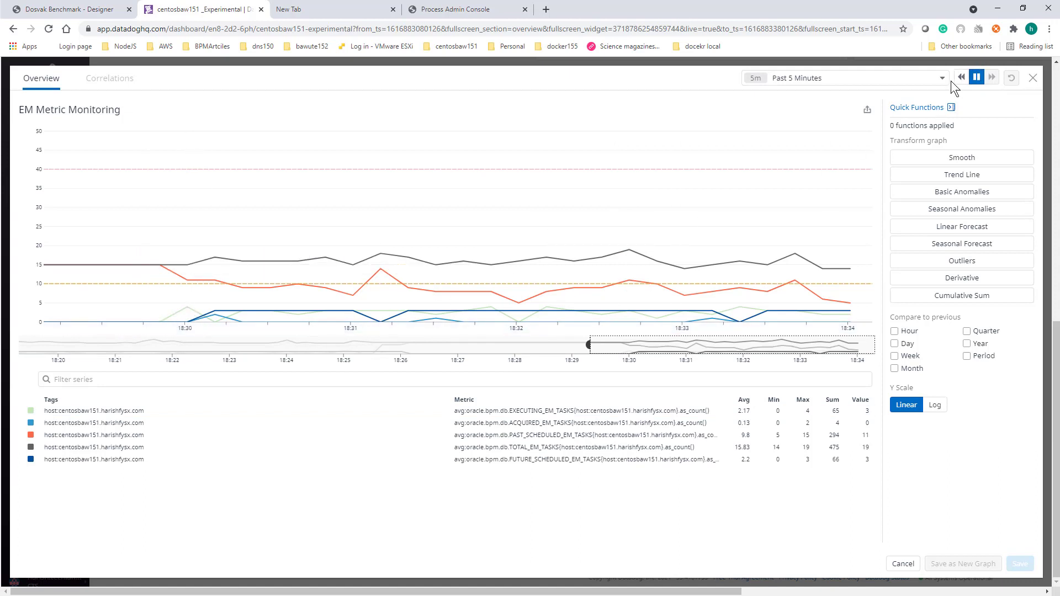
{"action": "left_click", "coordinate": [900, 78]}
{"action": "left_click", "coordinate": [904, 97]}
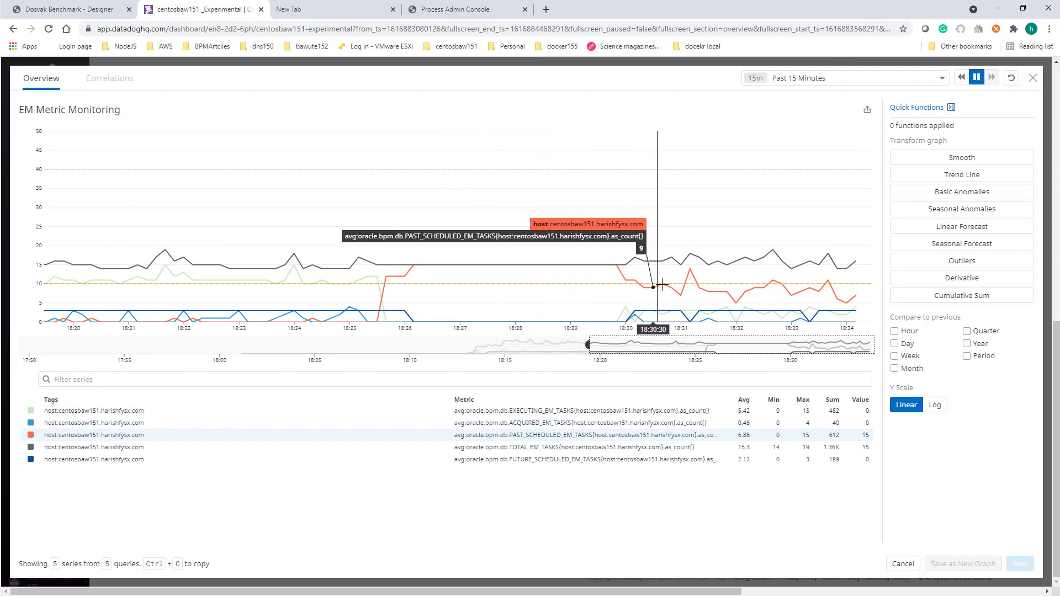
{"action": "left_click_drag", "start_coordinate": [617, 242], "coordinate": [865, 316]}
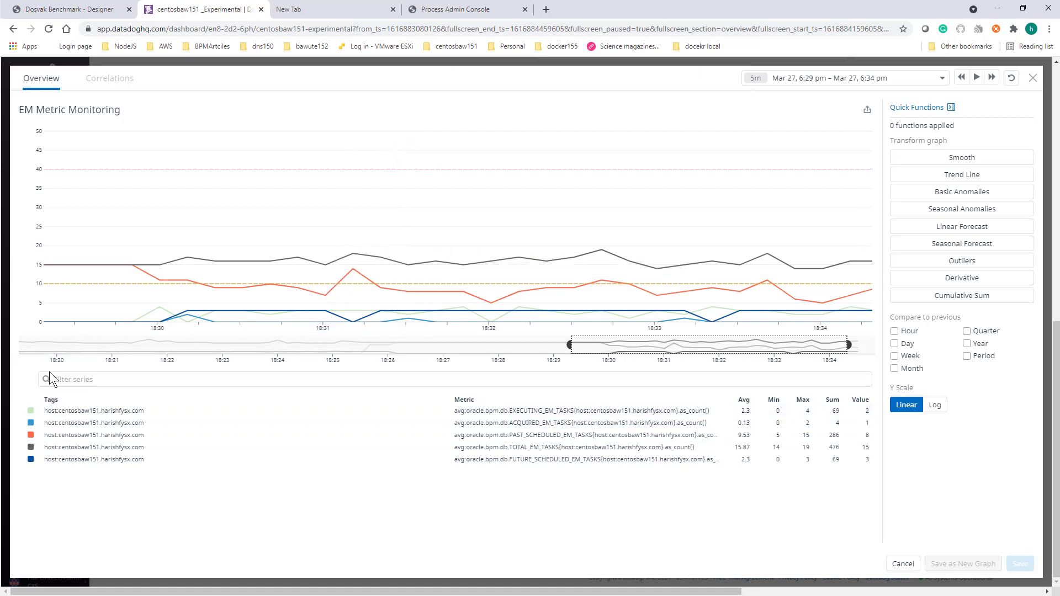
View ACQUIRED_EM_TASKS and PAST_SCHEDULED_EM_TASKS individually, and overlay both series on EXECUTING_EM_TASKS in the graph.
{"action": "left_click", "coordinate": [58, 423]}
{"action": "left_click", "coordinate": [73, 435]}
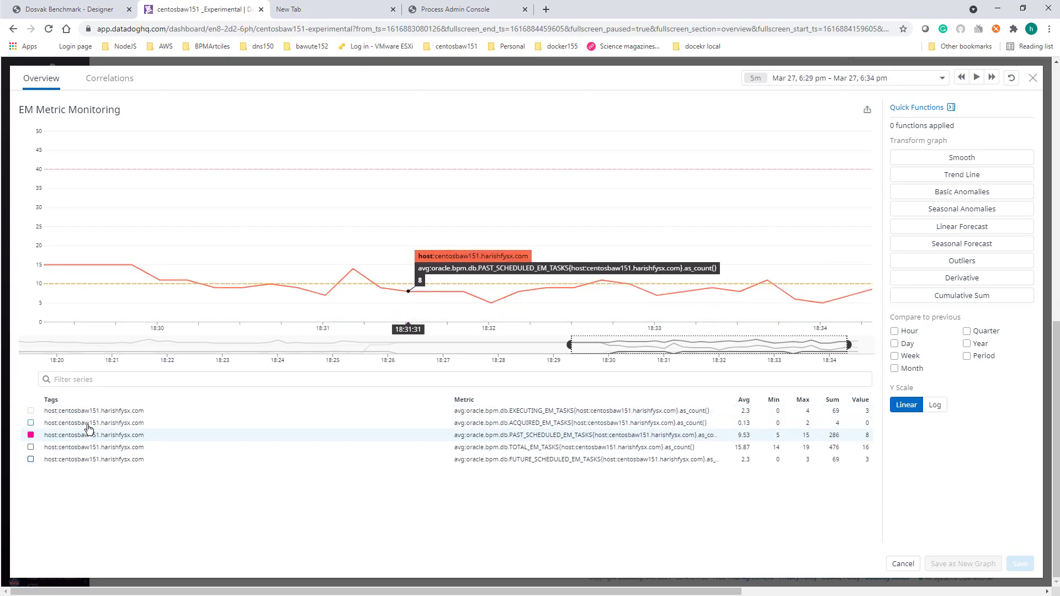
{"action": "left_click", "coordinate": [92, 412]}
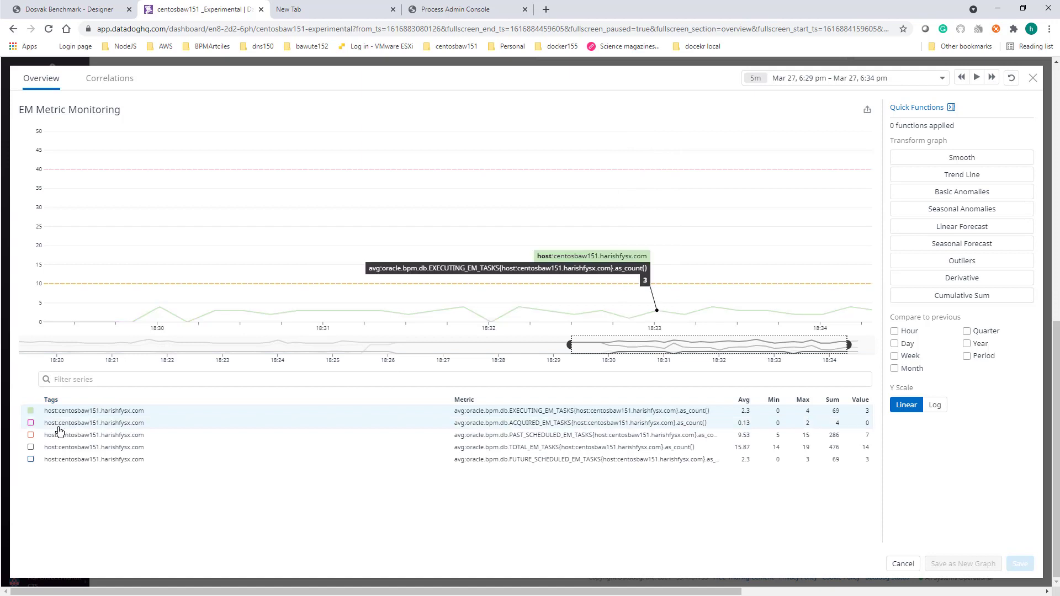
{"action": "left_click", "coordinate": [31, 422]}
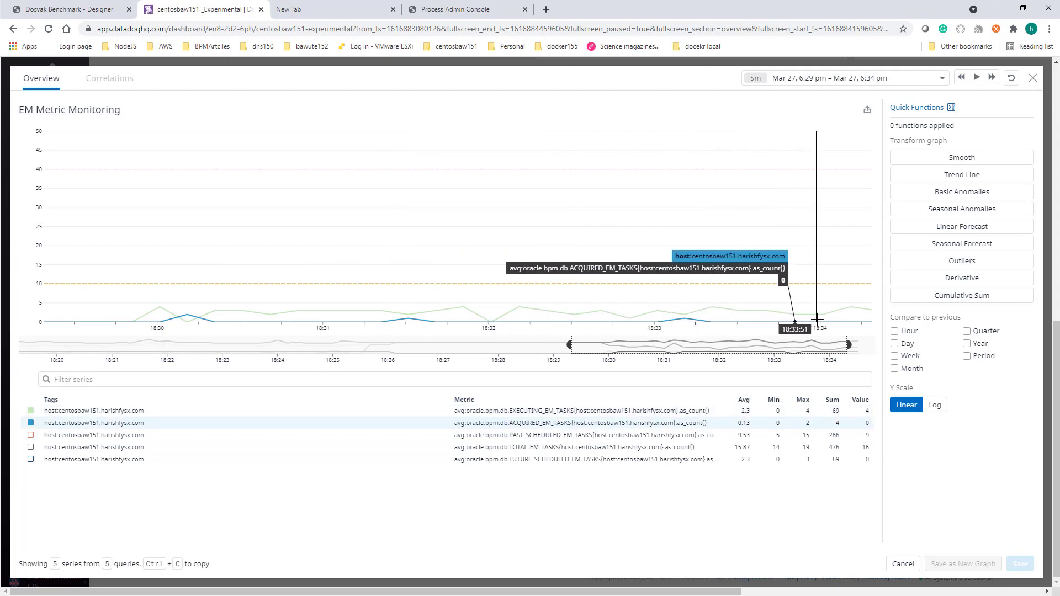
{"action": "left_click", "coordinate": [31, 435]}
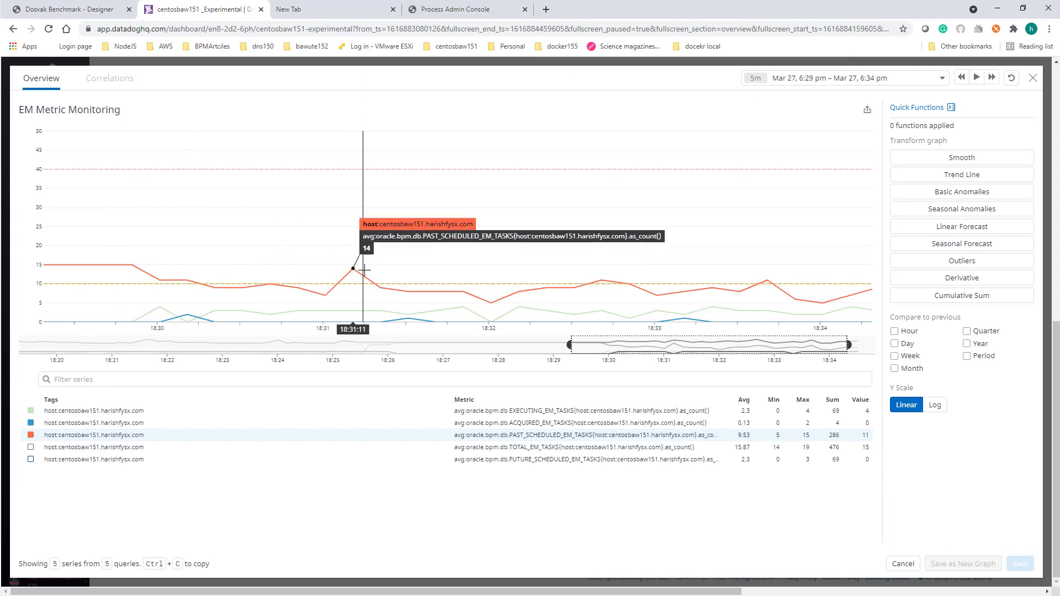
View TOTAL_EM_TASKS and FUTURE_SCHEDULED_EM_TASKS each on their own in the graph.
{"action": "left_click", "coordinate": [67, 453]}
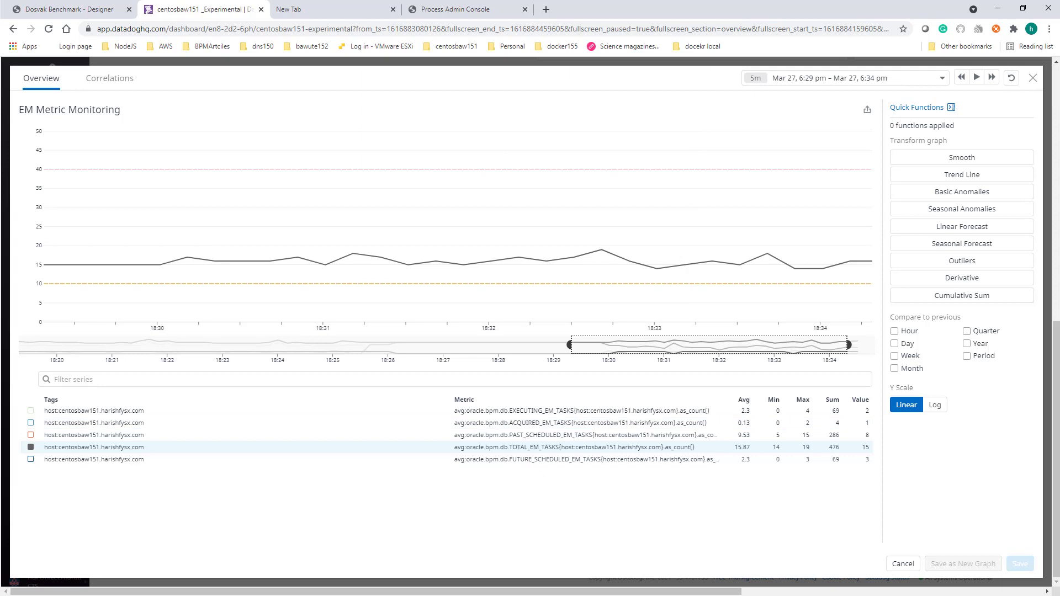
{"action": "left_click", "coordinate": [96, 466]}
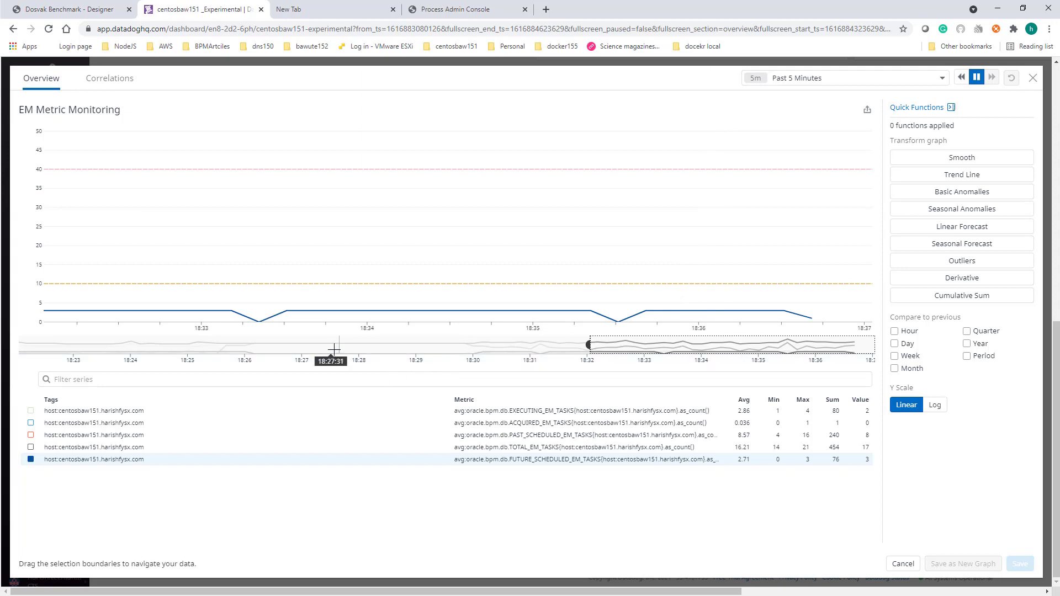
{"action": "left_click", "coordinate": [31, 461]}
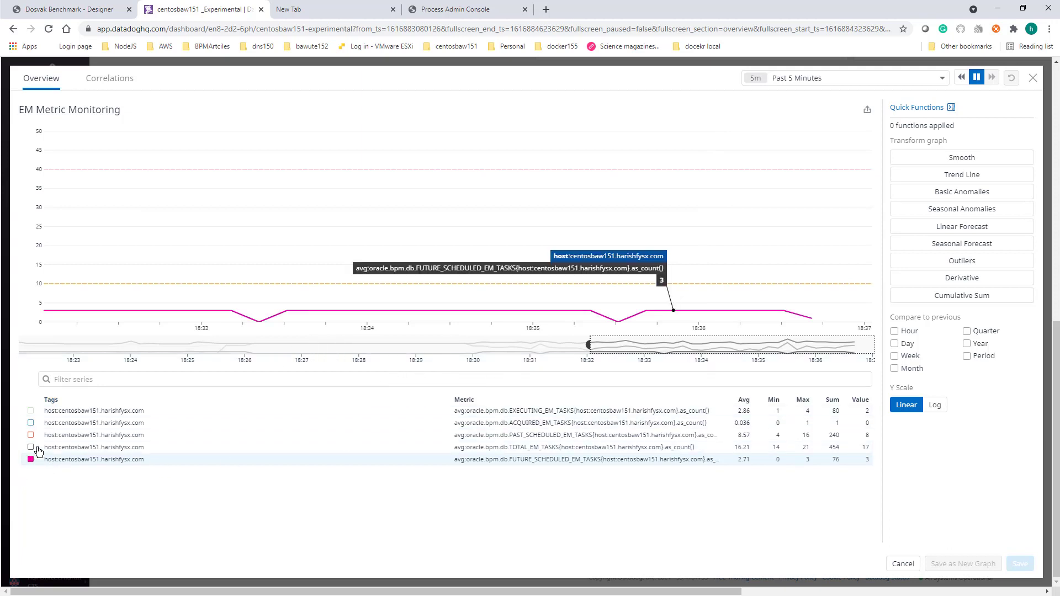